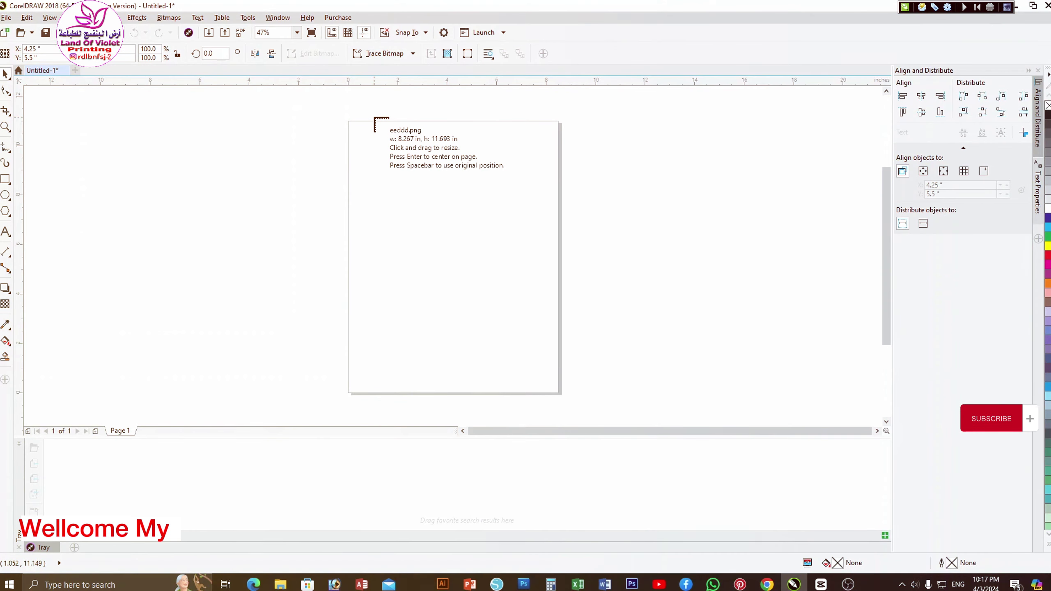
Place the imported eeddd.png at its default size and move it off the page, to the page's left.
left_click(374, 128)
scroll(412, 171, "down", 2)
scroll(428, 171, "up", 2)
left_click_drag(431, 185, 306, 161)
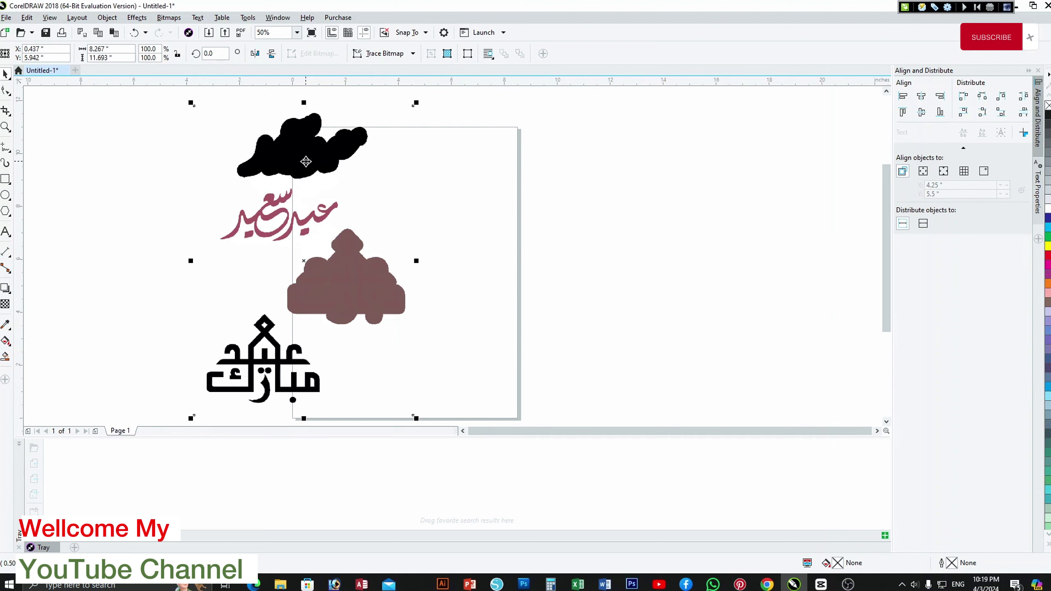
scroll(521, 205, "down", 2)
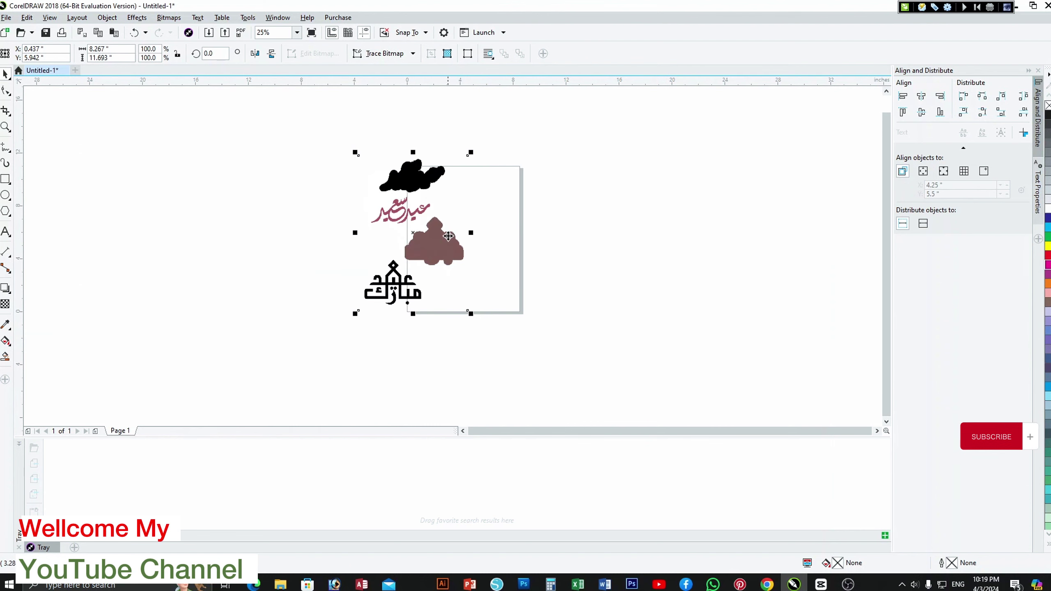
left_click_drag(434, 248, 324, 205)
Outline-trace the bitmap with the Logo image type, removing the background color from the entire image.
right_click(324, 204)
mouse_move(358, 254)
left_click(480, 262)
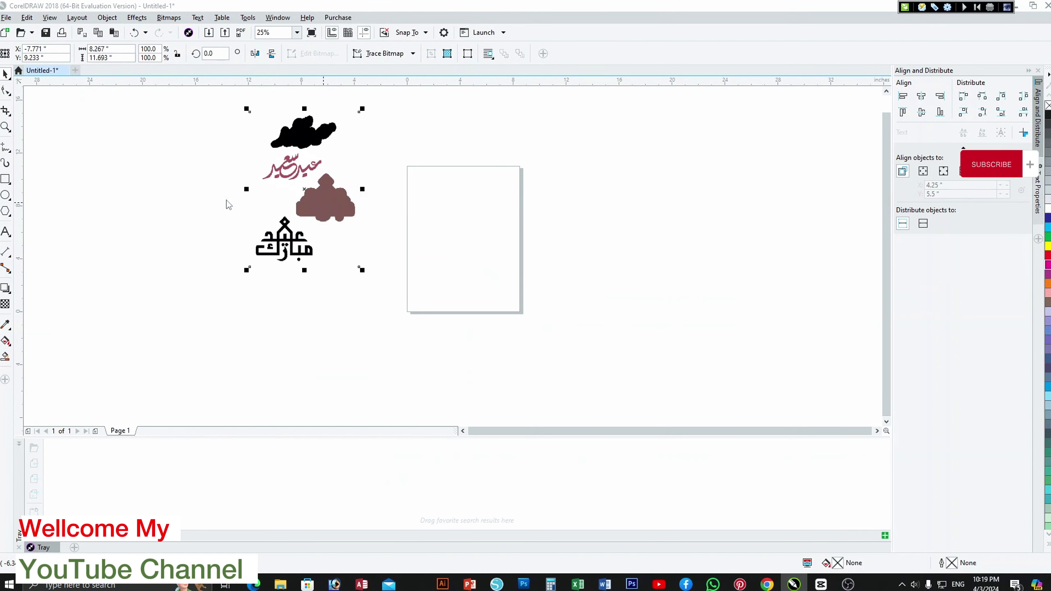
left_click(234, 202)
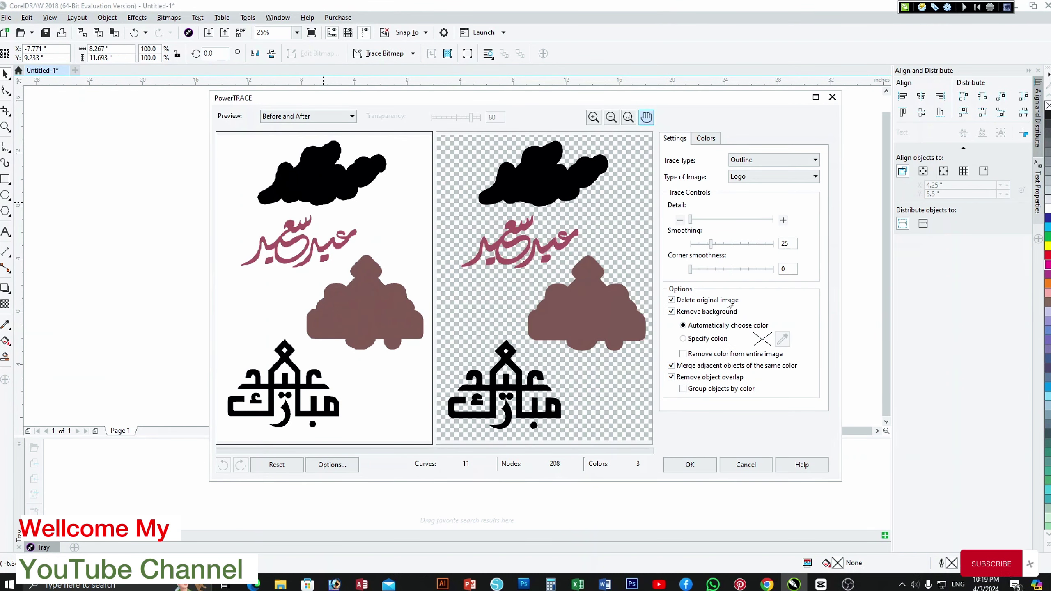
left_click(683, 354)
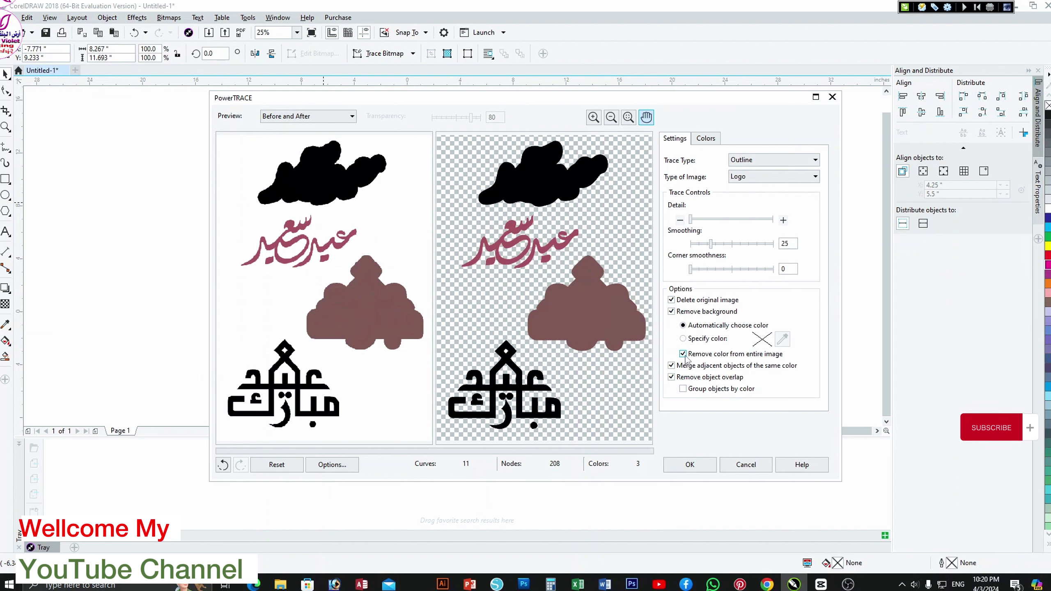
left_click(690, 464)
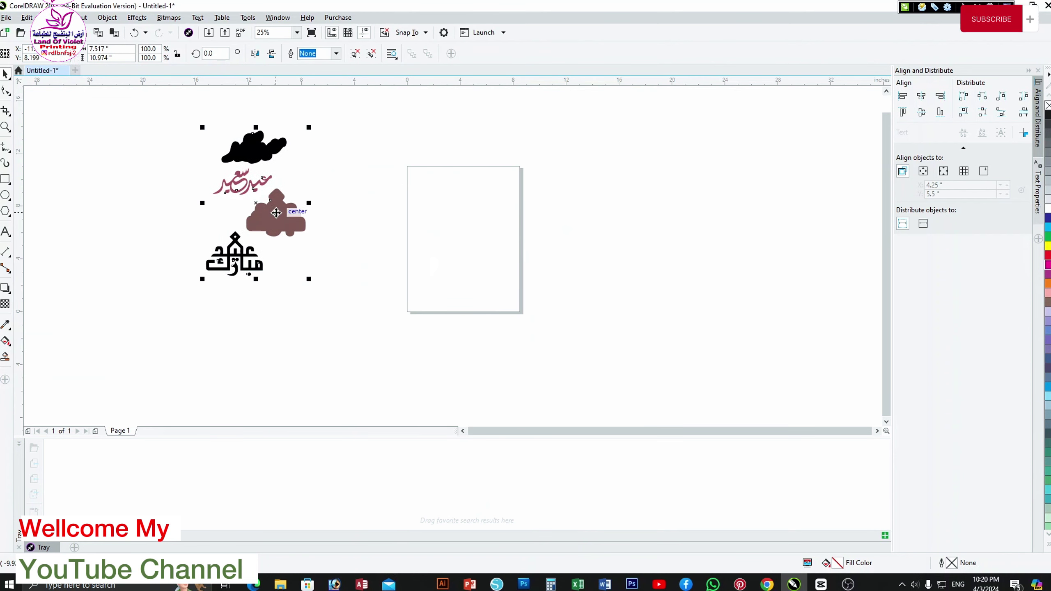
Enlarge the traced artwork to about 158% and ungroup it.
mouse_move(310, 279)
left_mouse_down()
mouse_move(368, 362)
mouse_move(544, 275)
mouse_move(354, 273)
mouse_move(308, 244)
mouse_move(358, 264)
left_mouse_up()
right_click(358, 264)
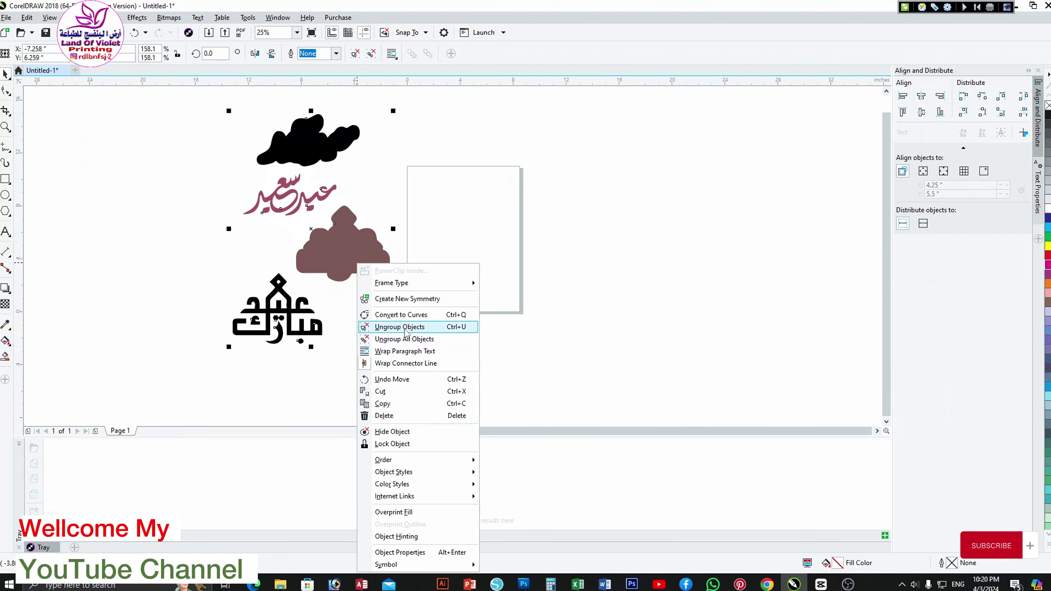
left_click(400, 327)
Move the black cloud shape up and to the left, clear of the calligraphy.
left_click(311, 141)
left_click_drag(311, 142, 141, 117)
left_click(288, 189)
left_click_drag(288, 188, 262, 122)
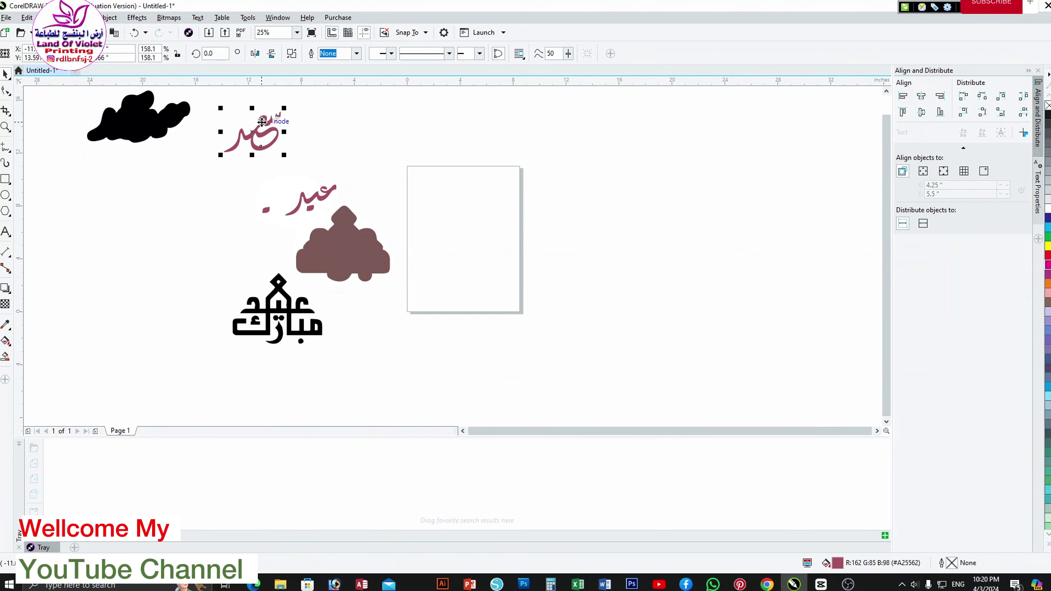
left_click(134, 32)
Move the brown backing shape to the right of the page, and group and shift the black عيد مبارك lettering leftward.
left_click_drag(359, 242, 602, 290)
left_click_drag(219, 265, 349, 376)
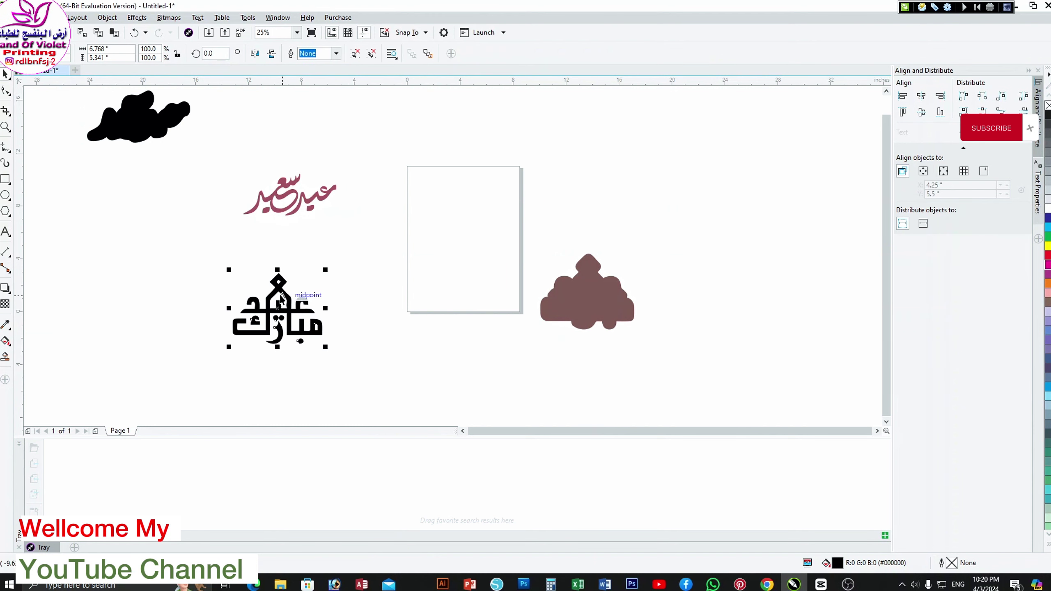
left_click_drag(279, 283, 168, 267)
Group the parts of the عيد سعيد lettering and shift it slightly down and to the right.
mouse_move(218, 136)
left_mouse_down()
mouse_move(334, 247)
mouse_move(402, 272)
left_mouse_up()
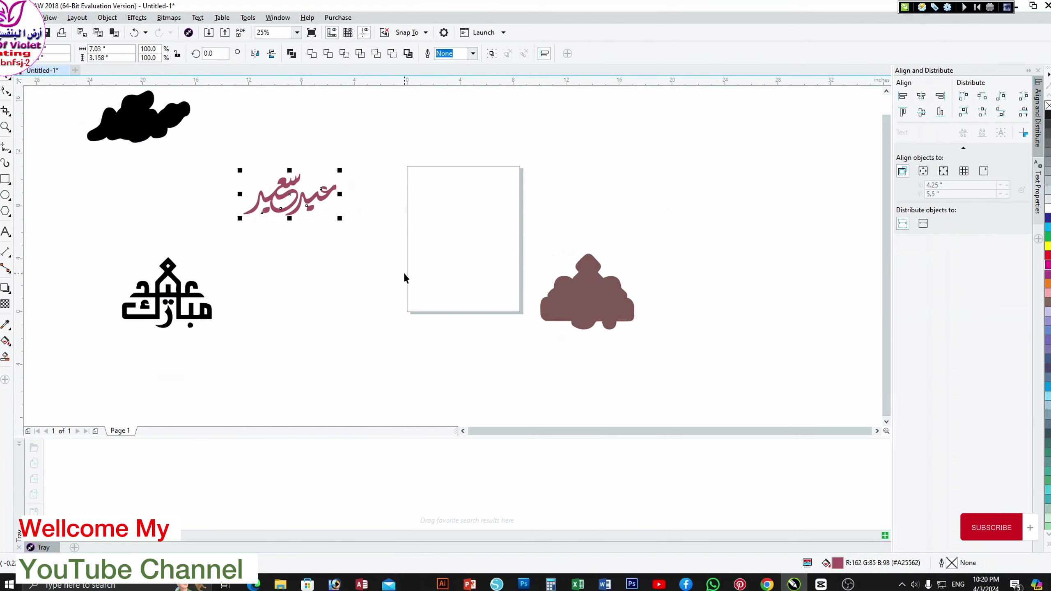
left_click_drag(324, 193, 348, 216)
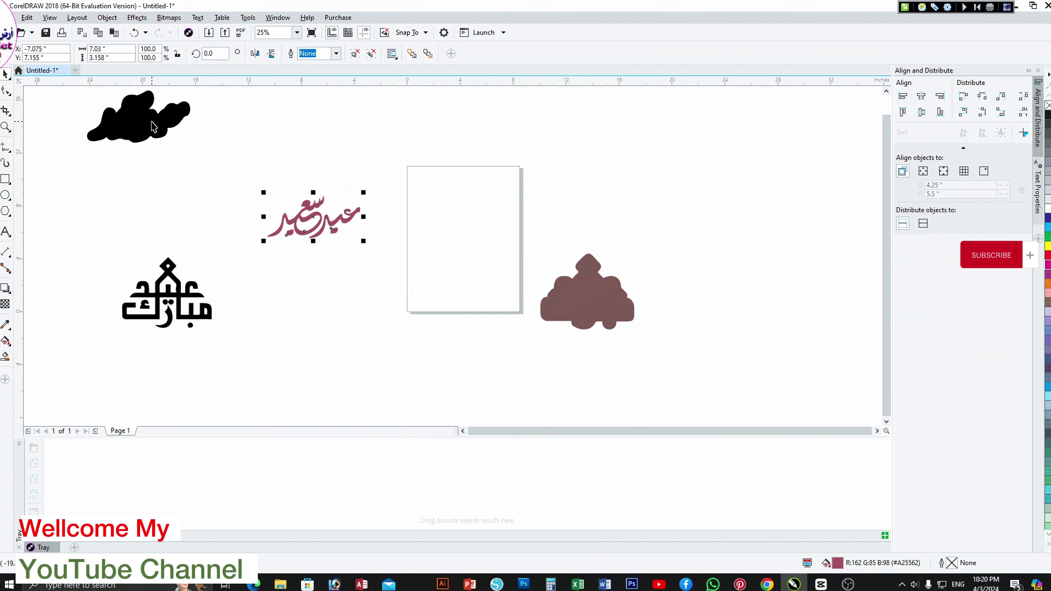
Move the black cloud shape above the عيد سعيد lettering and replace its fill with a Hairline outline.
left_click_drag(153, 124, 278, 156)
left_click(1048, 105)
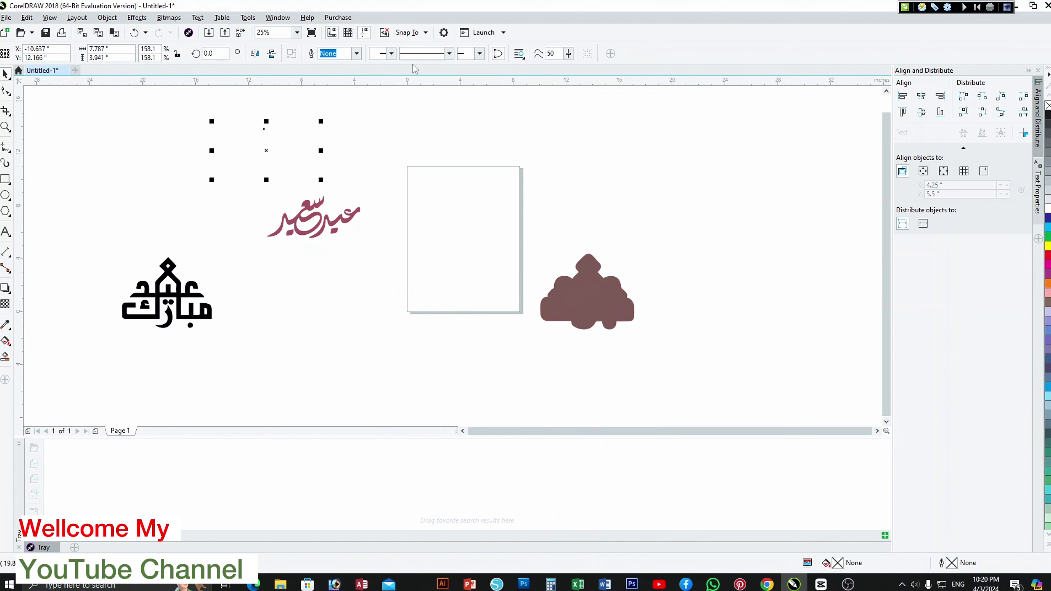
left_click(357, 53)
left_click(330, 73)
scroll(267, 160, "up", 3)
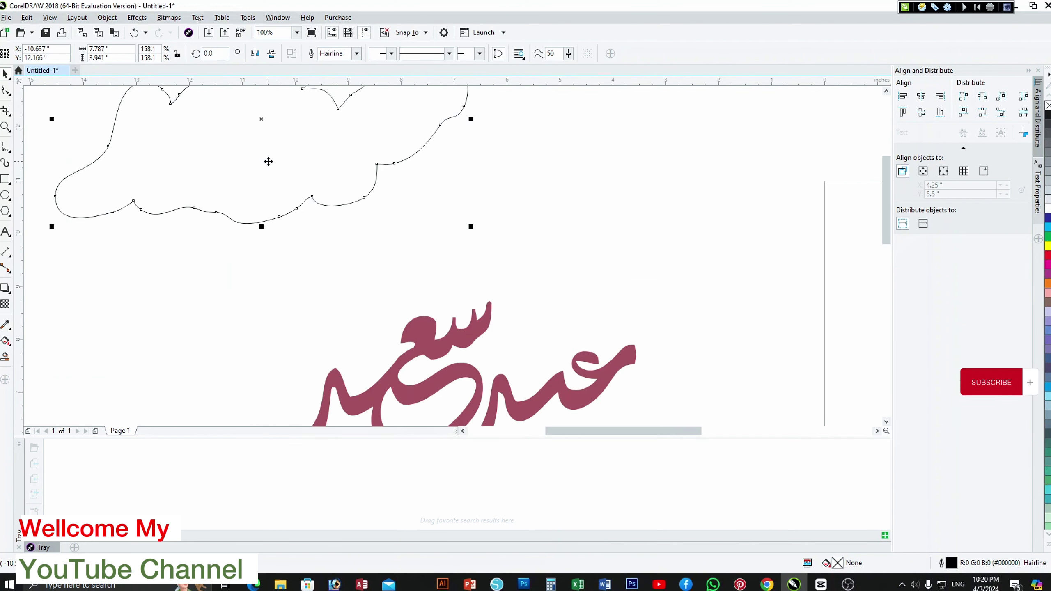
scroll(271, 164, "down", 1)
Move the عيد سعيد lettering to the page's upper-left edge and try dark gray, purple, powder blue, green and blue fills on it.
left_click_drag(376, 279, 514, 200)
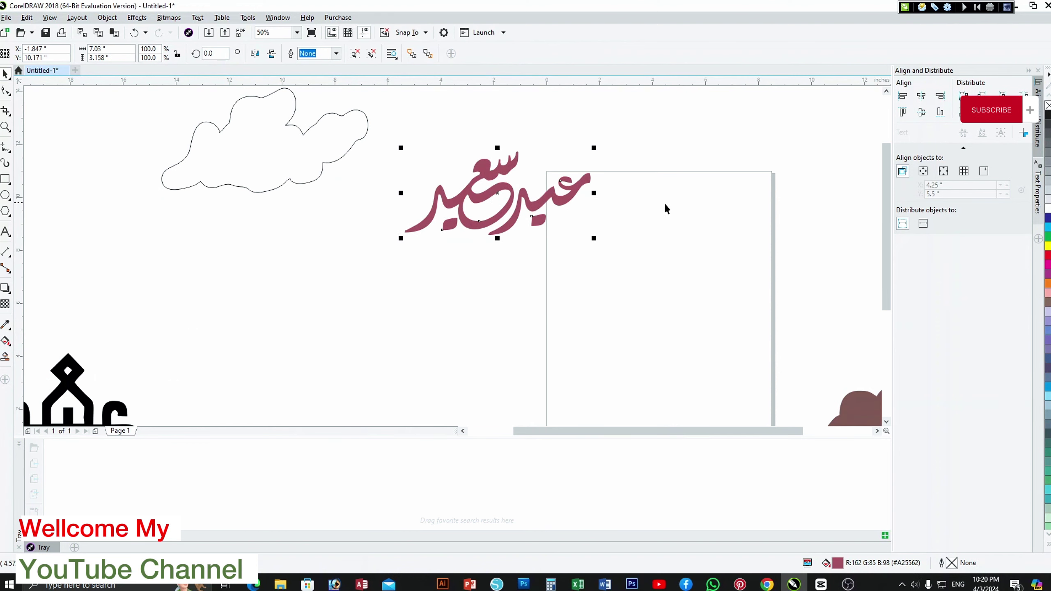
left_click(1048, 118)
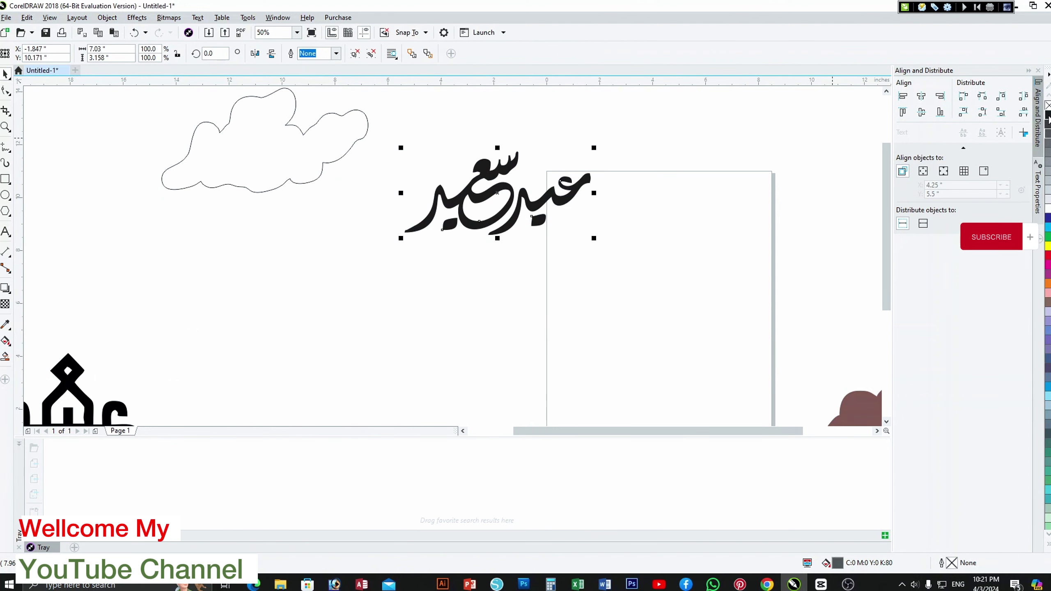
left_click(1049, 275)
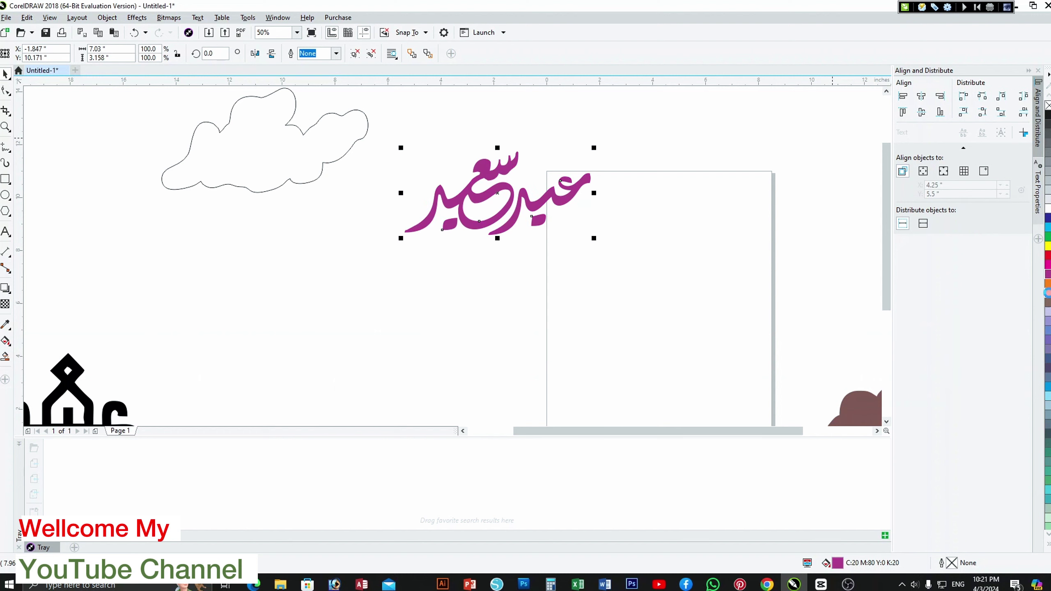
left_click(1048, 292)
left_click(1049, 284)
left_click(1048, 275)
left_click(1049, 284)
left_click(1049, 311)
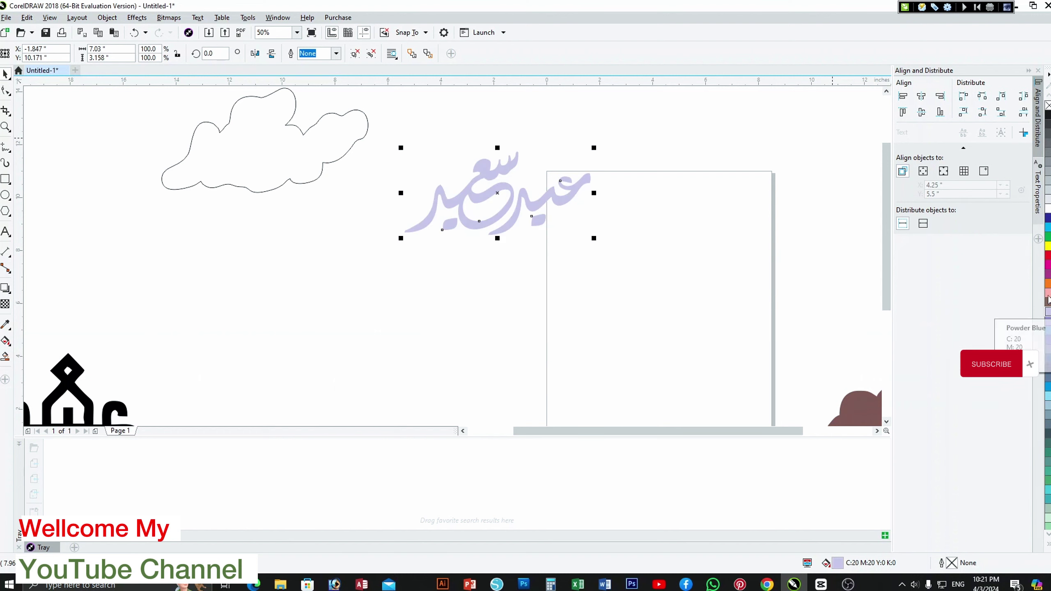
left_click(1049, 246)
left_click(1049, 236)
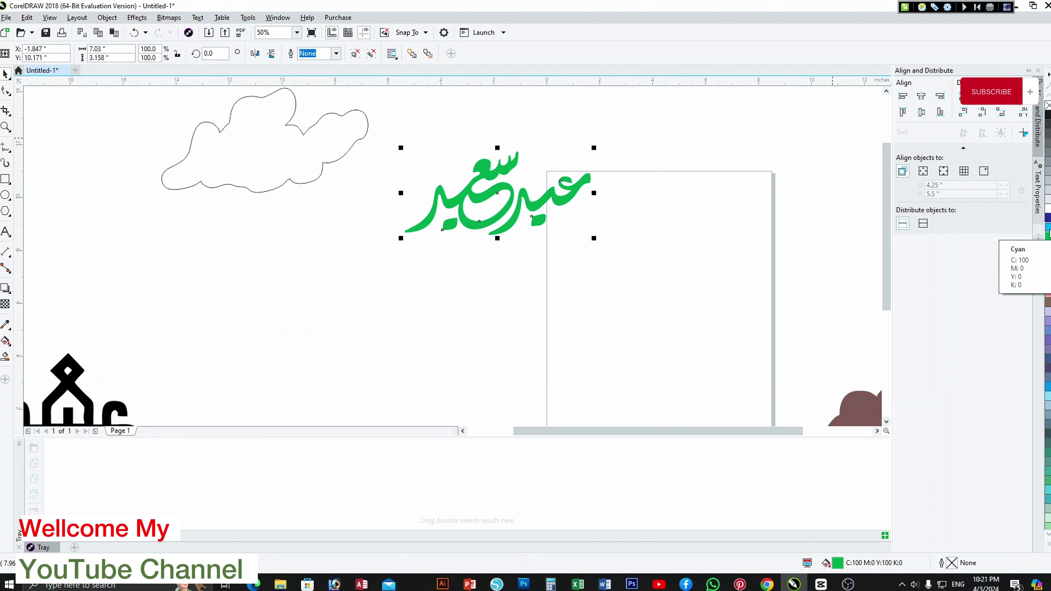
left_click(1049, 232)
left_click(1049, 218)
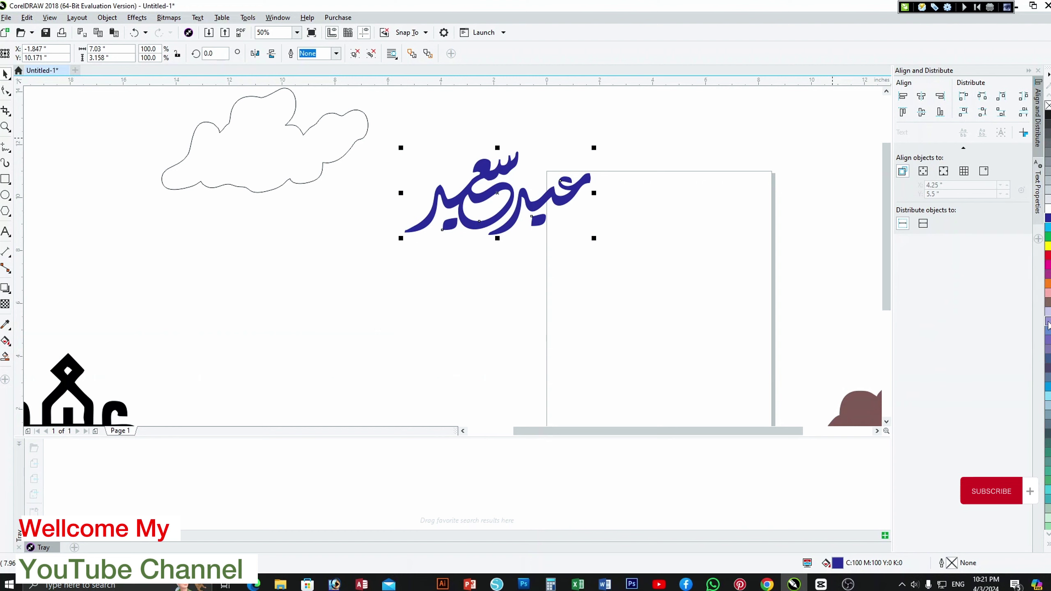
left_click(1049, 347)
left_click(1049, 342)
Fill the عيد سعيد lettering with red and position it inside the cloud outline.
left_click(1048, 265)
left_click(1048, 255)
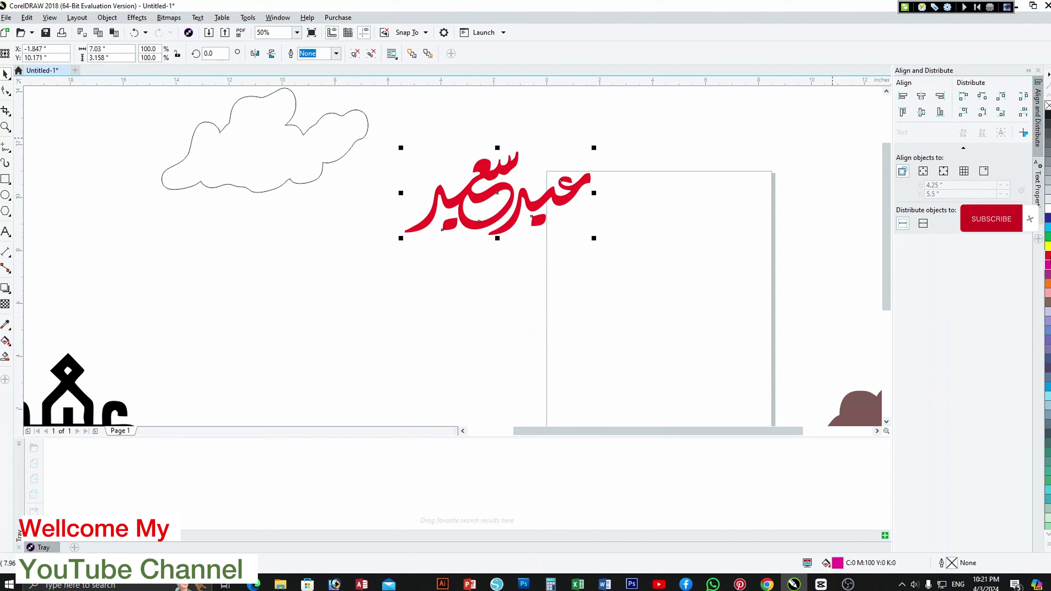
left_click_drag(528, 202, 281, 260)
left_click_drag(282, 260, 306, 145)
Fill the cloud shape behind the عيد سعيد lettering with black.
left_click(337, 113)
left_click(1048, 115)
left_click(355, 223)
scroll(354, 223, "down", 1)
scroll(354, 218, "up", 1)
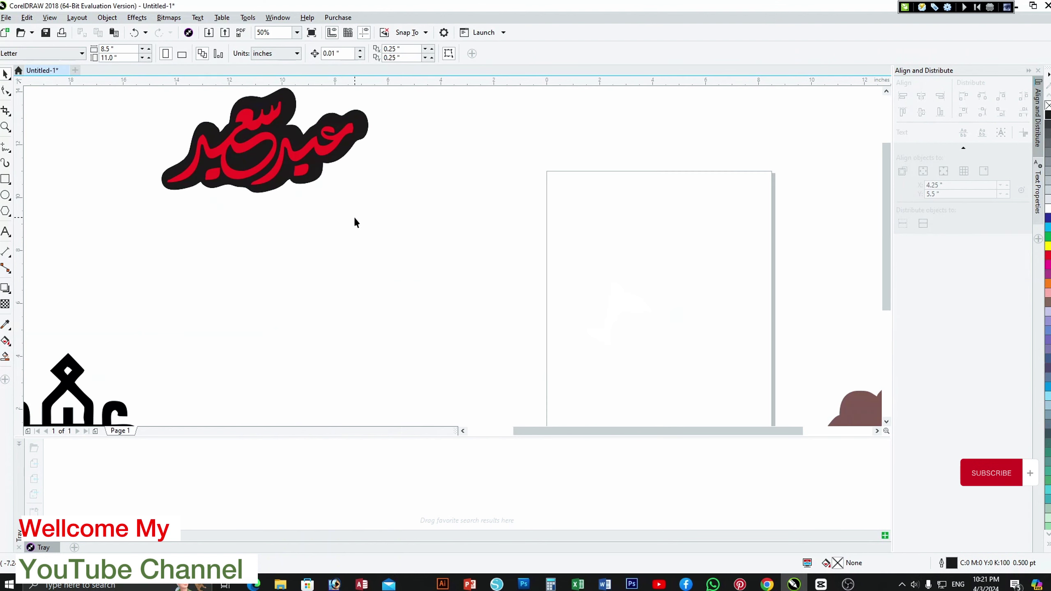
Change the عيد سعيد lettering's fill to white.
left_click(301, 169)
left_click(1048, 208)
scroll(390, 247, "down", 1)
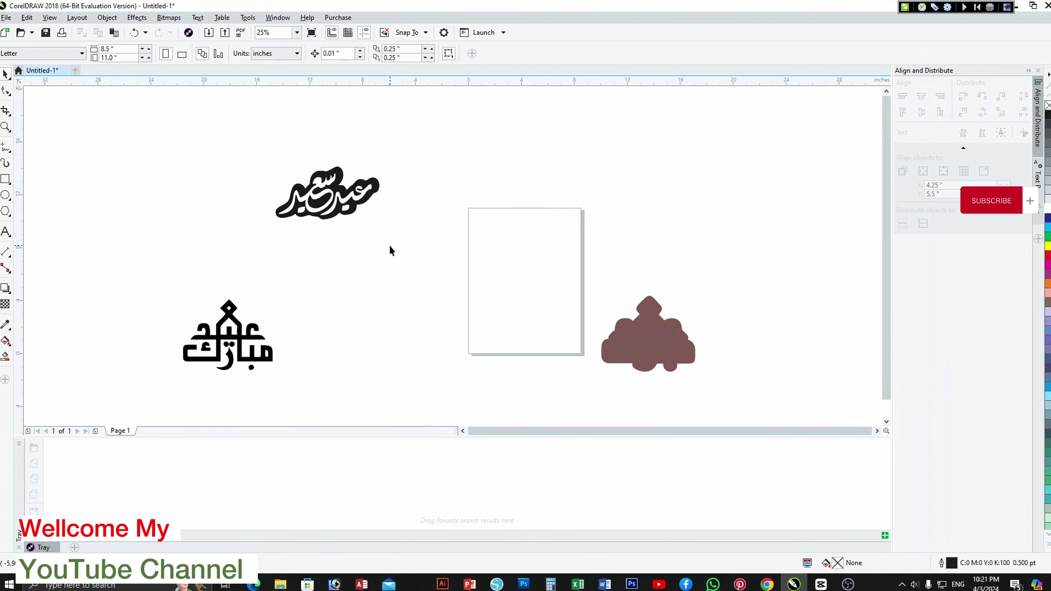
Move the brown backing shape onto the page with a black fill and place the عيد مبارك lettering over it.
left_click_drag(668, 348, 514, 268)
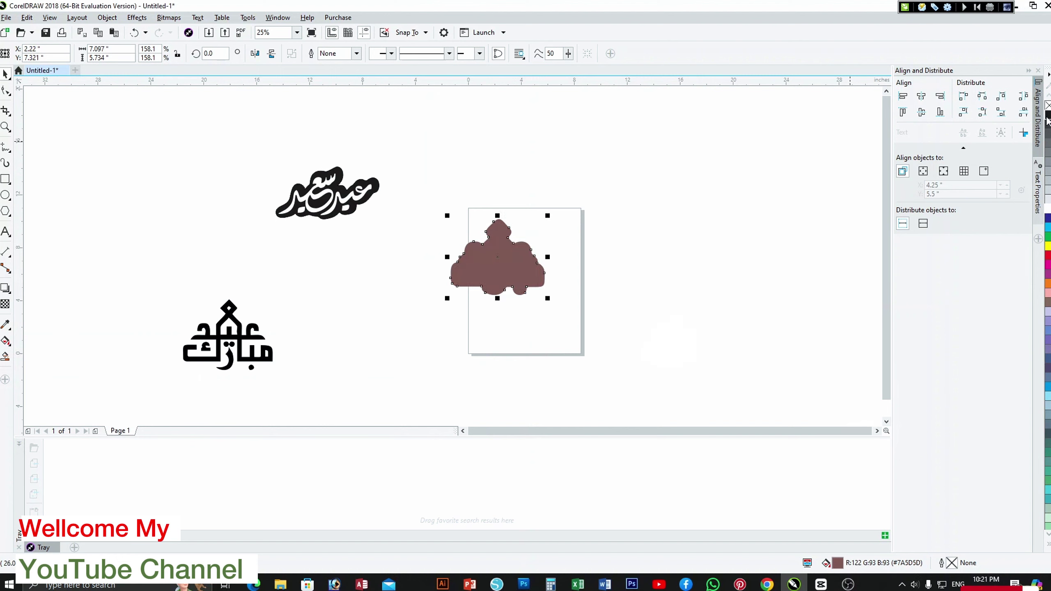
left_click_drag(245, 339, 513, 258)
Give the عيد مبارك lettering a white fill and Hairline outline, and shift it slightly up within its backing shape.
left_click(1048, 106)
left_click(336, 54)
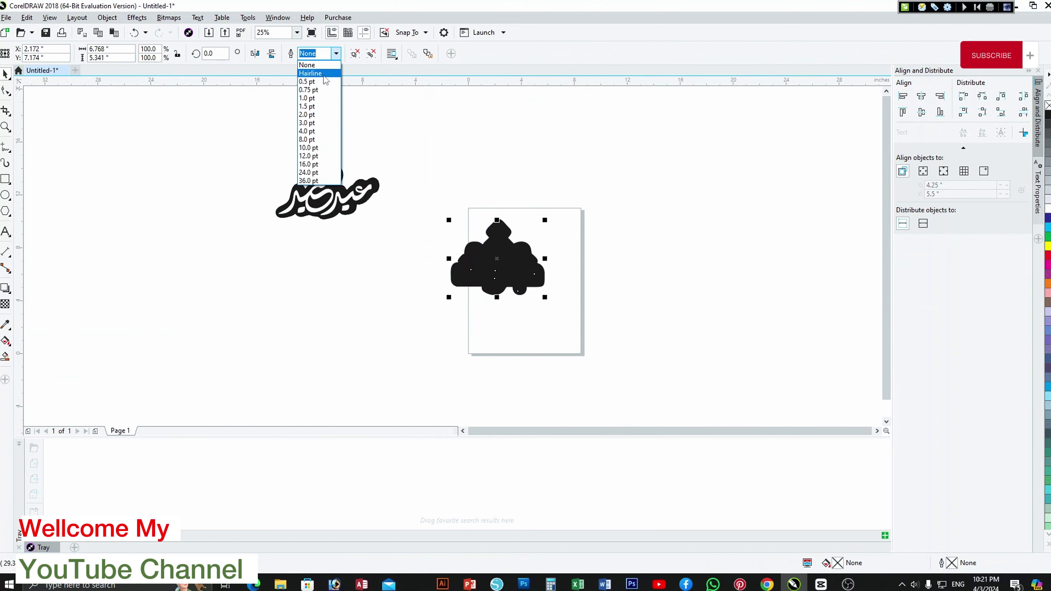
left_click(317, 73)
scroll(563, 265, "up", 3)
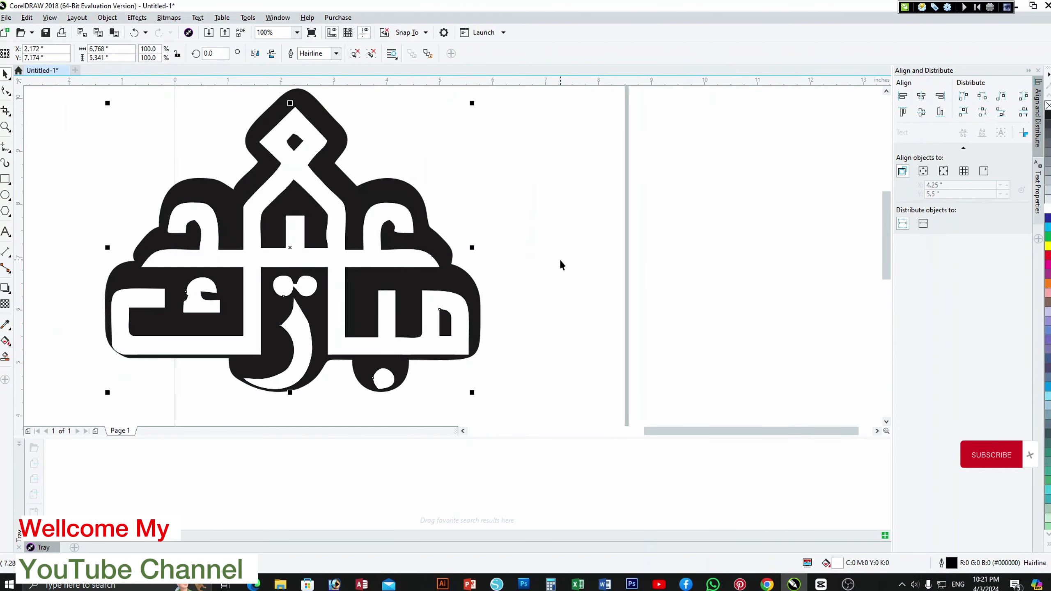
left_click_drag(325, 207, 328, 206)
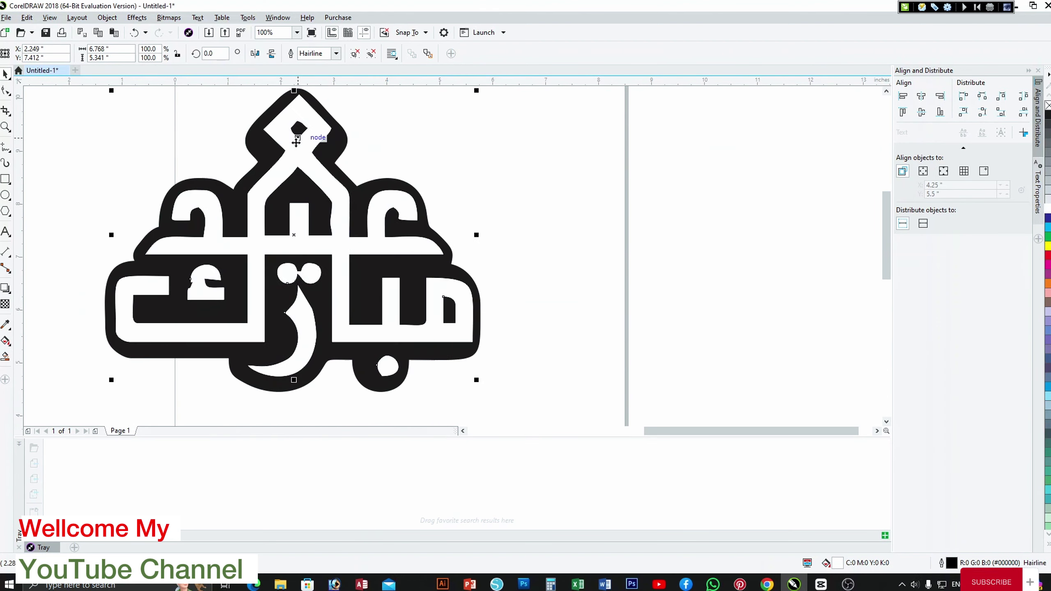
left_click_drag(297, 141, 750, 154)
scroll(646, 227, "up", 2)
scroll(645, 227, "down", 2)
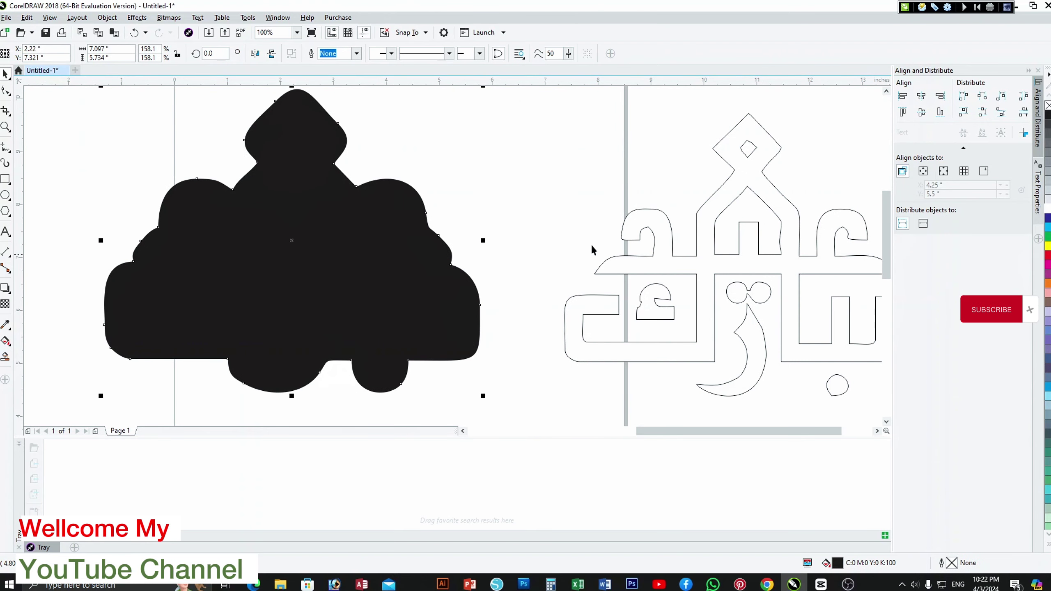
key("ctrl+z")
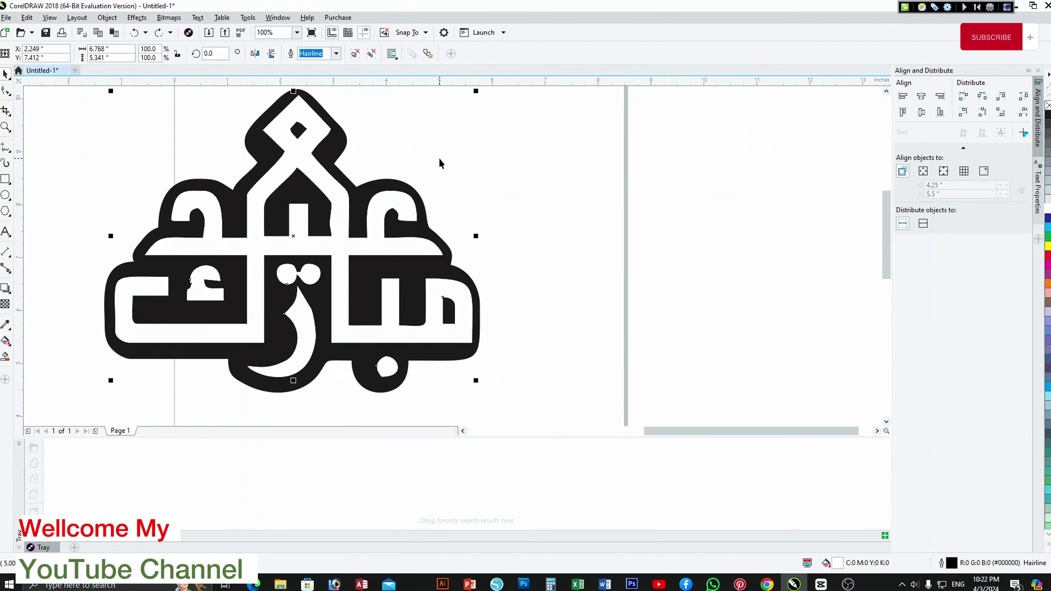
Nudge the عيد مبارك lettering 0.04 in left and 0.08 in down to center it on its black backing shape.
key("Left")
key("Left")
key("Left")
key("Left")
key("Down")
key("Down")
key("Down")
key("Down")
key("Down")
key("Down")
key("Down")
key("Down")
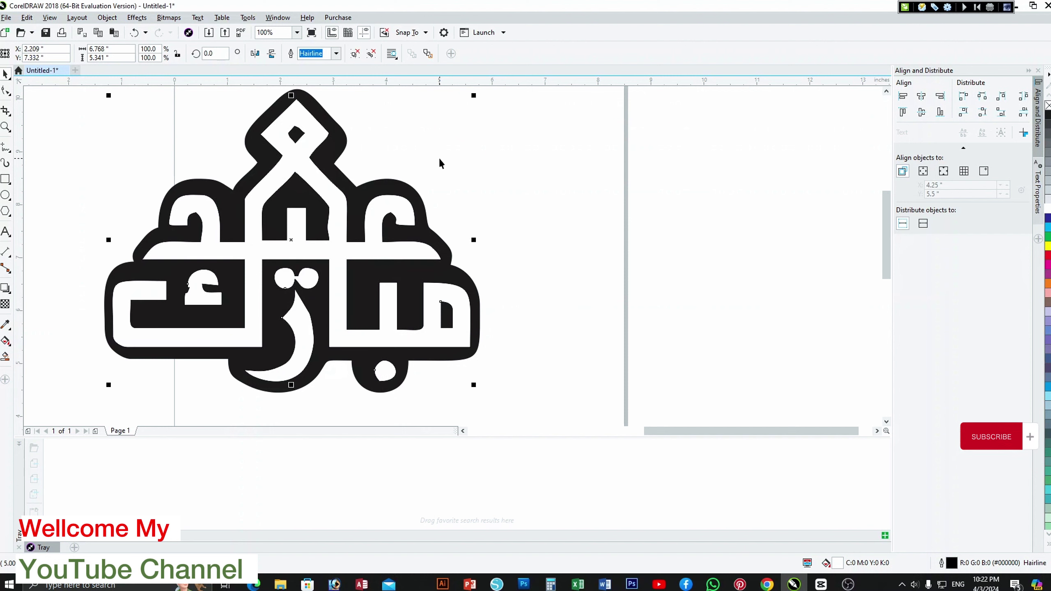
left_click(554, 153)
Move the عيد سعيد lettering together with its black backing to the right of the page.
scroll(541, 155, "down", 1)
scroll(425, 138, "down", 1)
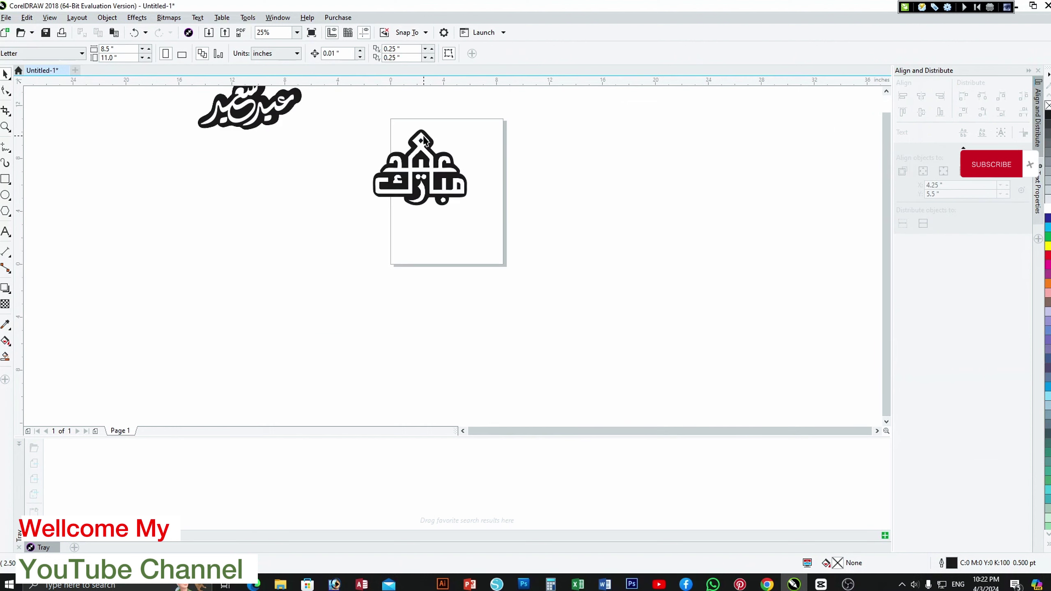
left_click_drag(325, 160, 593, 182)
scroll(430, 230, "up", 2)
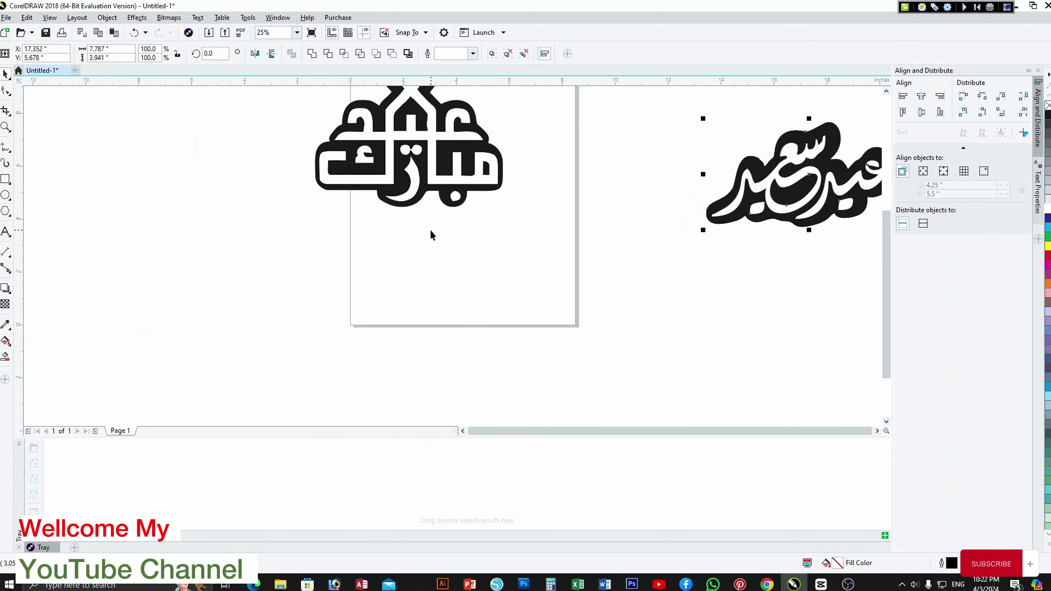
scroll(356, 109, "down", 2)
Move the complete عيد مبارك design to the left of the page and the complete عيد سعيد design onto the page.
left_click_drag(352, 96, 531, 256)
left_click_drag(463, 165, 359, 194)
left_click_drag(721, 251, 541, 119)
left_click_drag(648, 185, 470, 167)
left_click(364, 263)
Draw a tall, narrow rectangle about 1.375 in wide and 11.167 in high to the lower right of the page.
left_click(6, 179)
mouse_move(580, 218)
left_mouse_down()
mouse_move(617, 341)
mouse_move(597, 359)
left_mouse_up()
key("space")
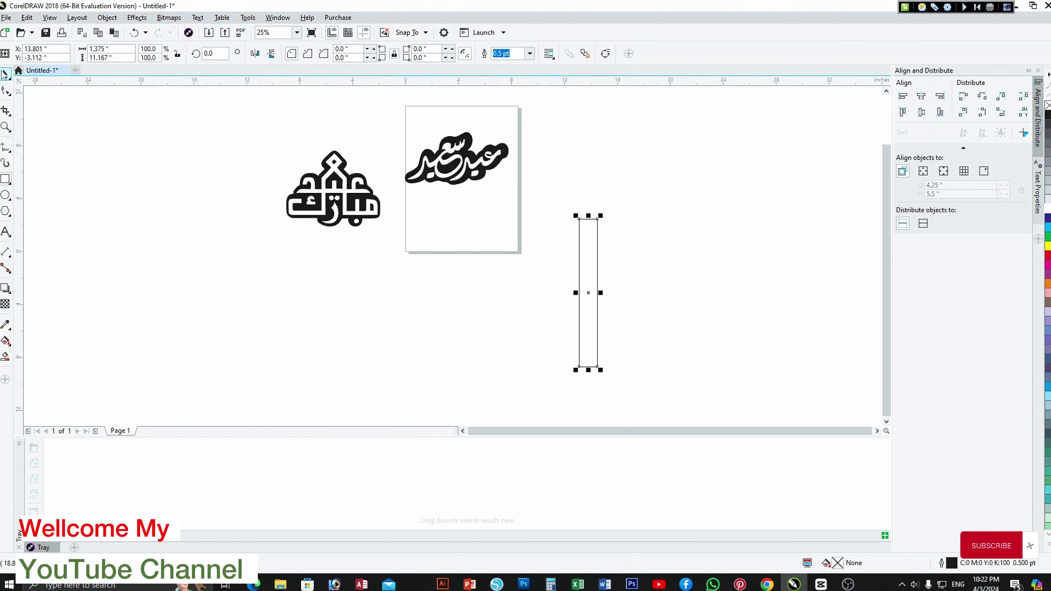
left_click(628, 230)
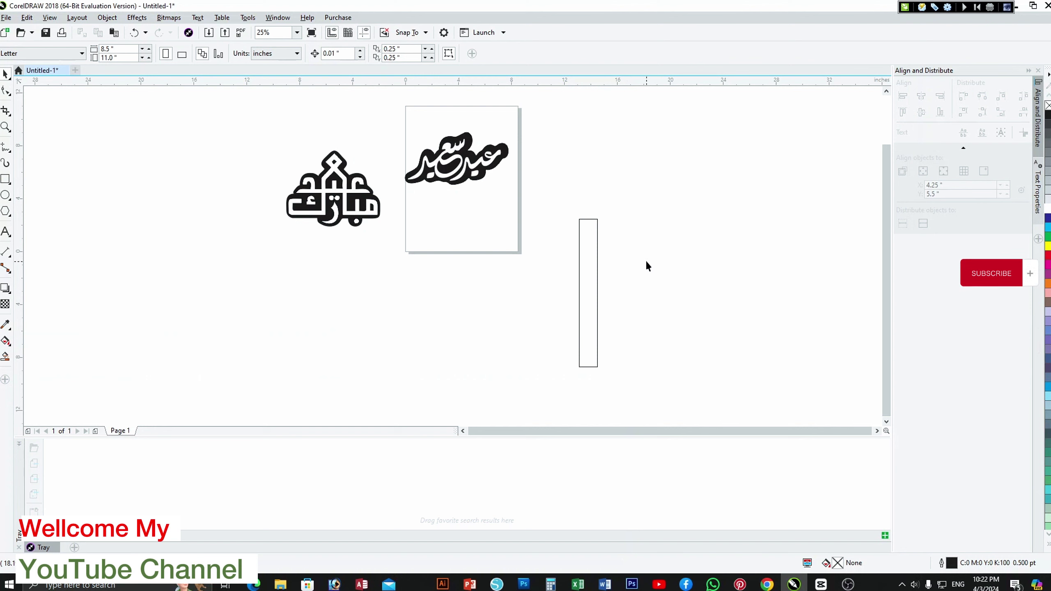
left_click(592, 243)
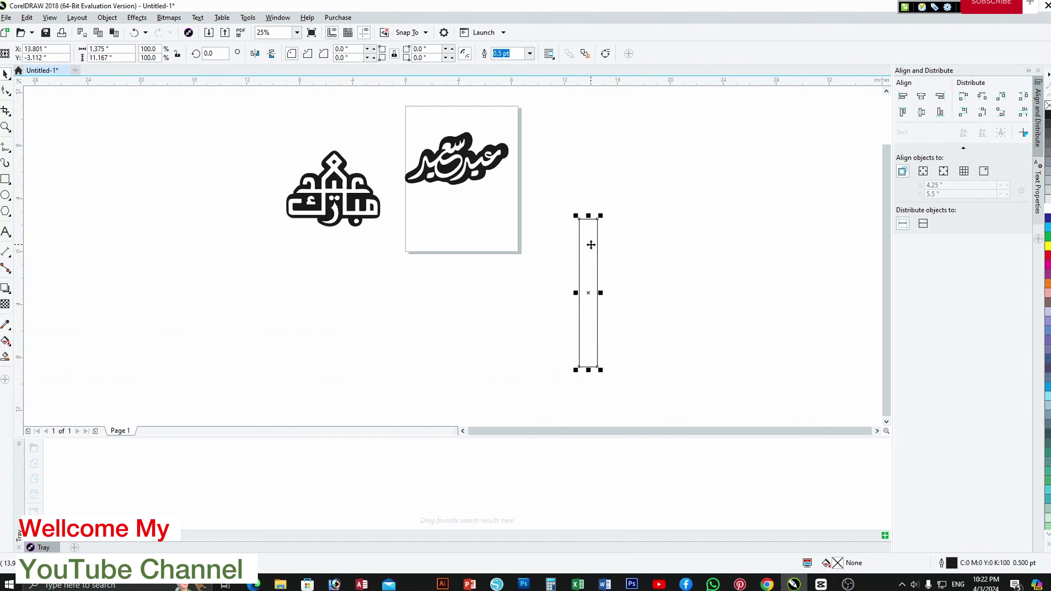
scroll(640, 246, "up", 1)
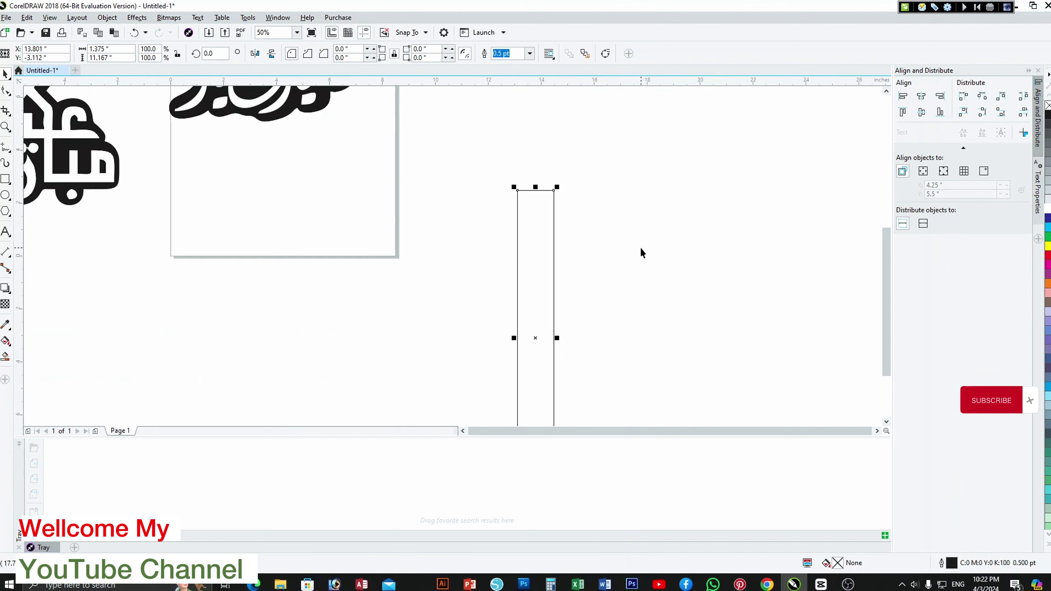
Give all four corners of the tall, narrow rectangle a scalloped shape with a 0.31 in radius.
scroll(640, 247, "down", 1)
left_click(627, 296)
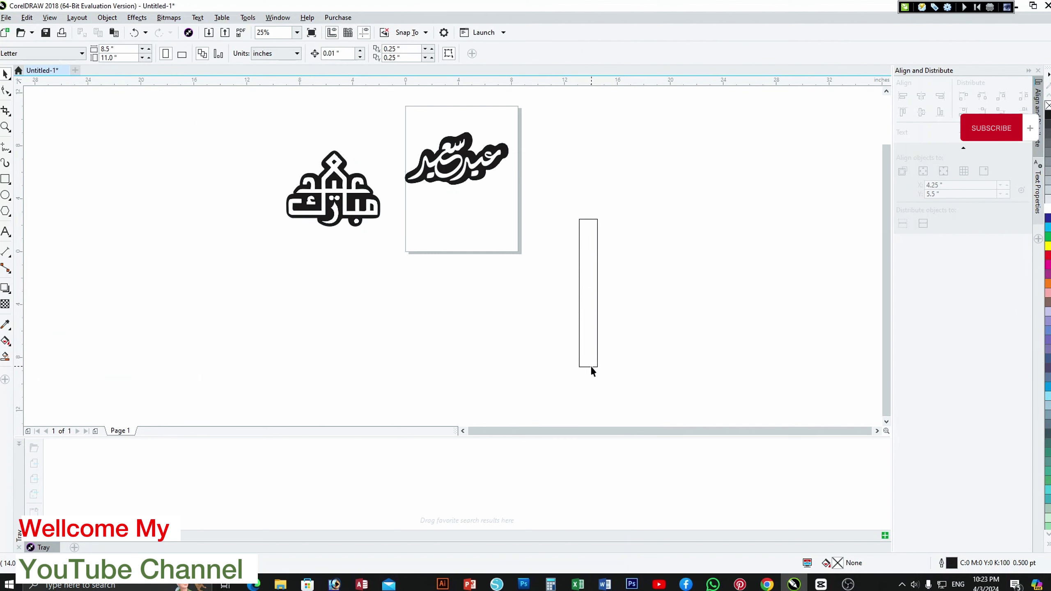
left_click(591, 367)
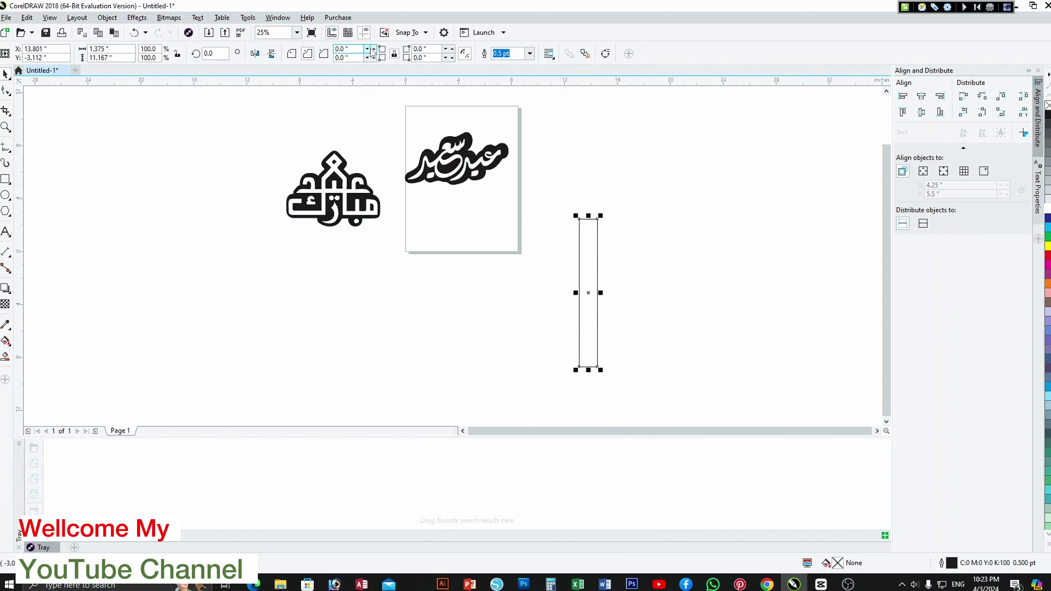
left_click(658, 202)
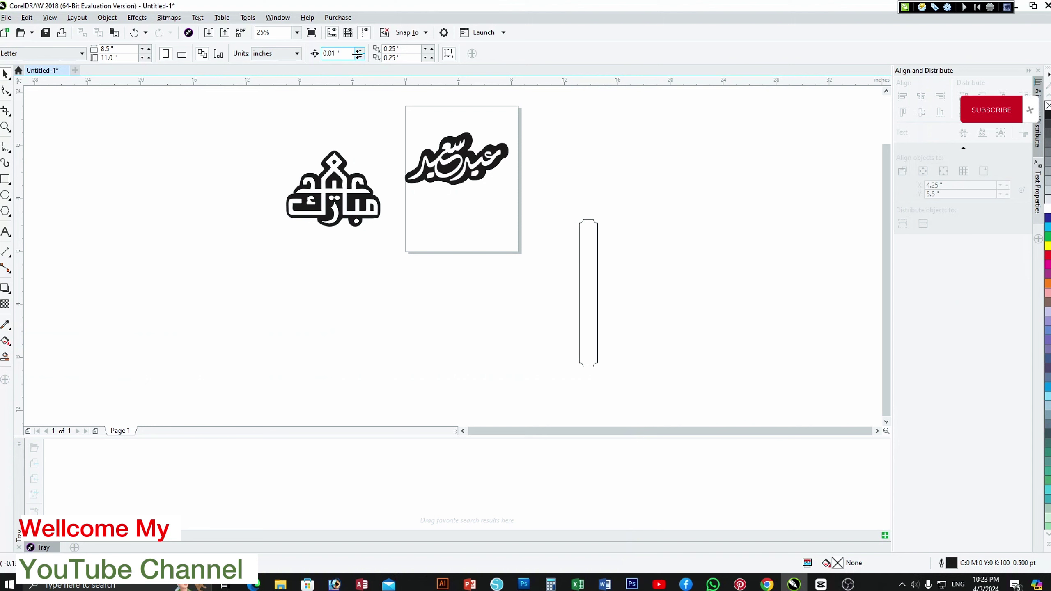
Move the scalloped rectangle over the lower right part of the page and fill it with black.
left_click(589, 321)
left_click_drag(377, 313, 489, 303)
scroll(487, 269, "up", 2)
scroll(488, 270, "down", 2)
left_click(1048, 115)
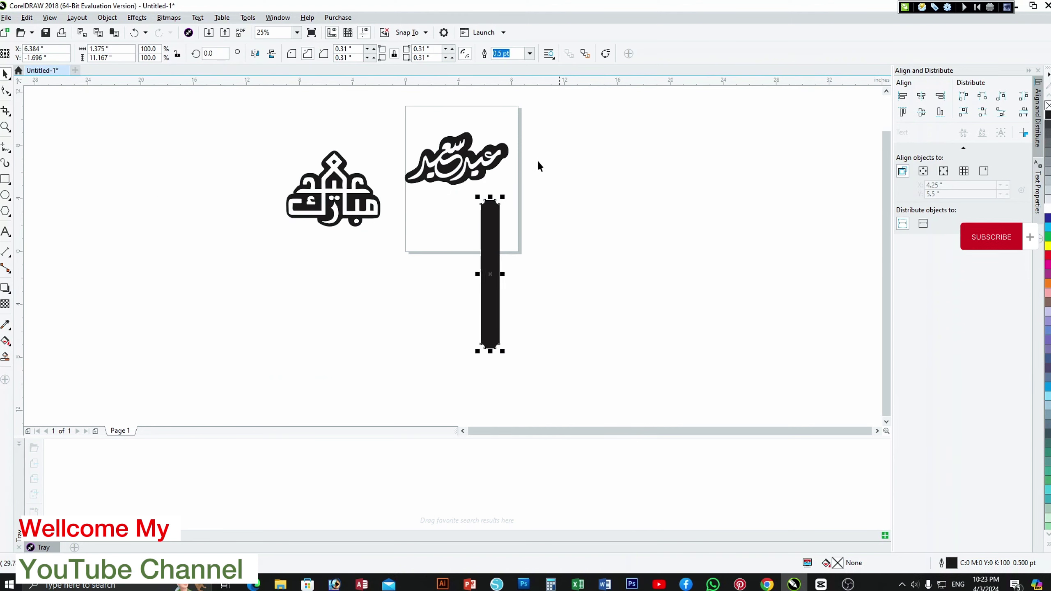
left_click(537, 162)
Scale the black bar down to about 0.927 in wide and set its height to 8 in.
left_click(491, 238)
left_click_drag(502, 351, 499, 321)
left_click(499, 231)
left_click_drag(495, 227, 444, 251)
left_click(567, 271)
scroll(487, 250, "up", 2)
left_click_drag(493, 199, 575, 242)
scroll(729, 242, "down", 1)
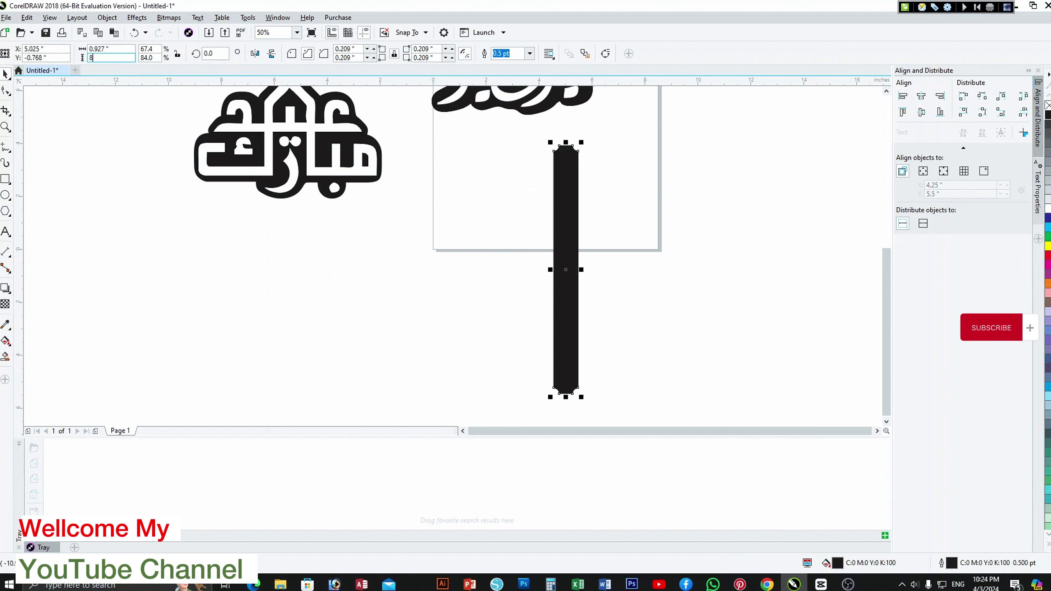
key("Return")
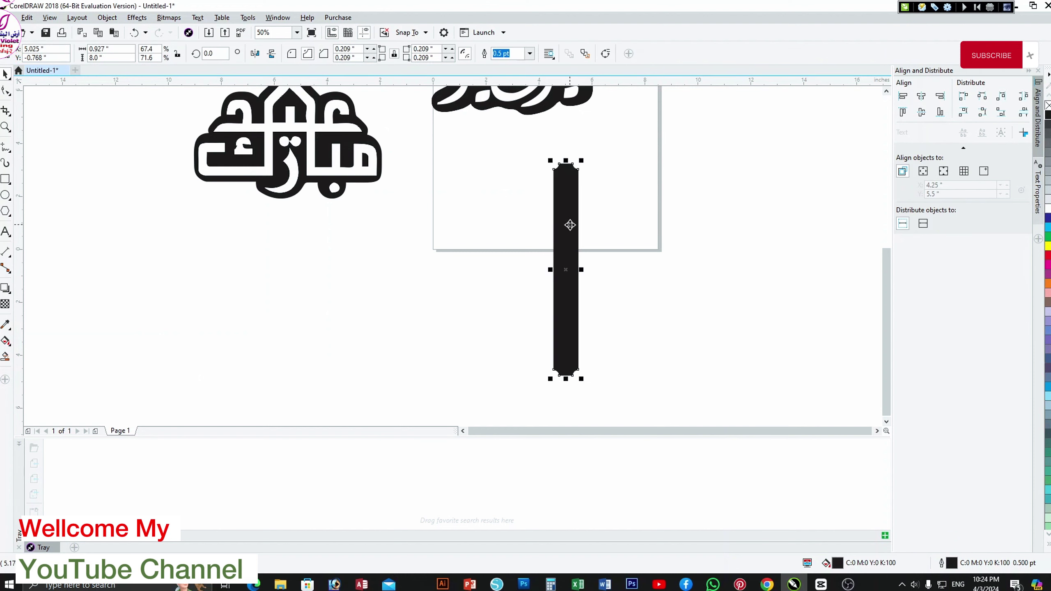
Shift the black bar a little to the left and narrow it to about 0.75 in wide.
left_click_drag(517, 217, 516, 218)
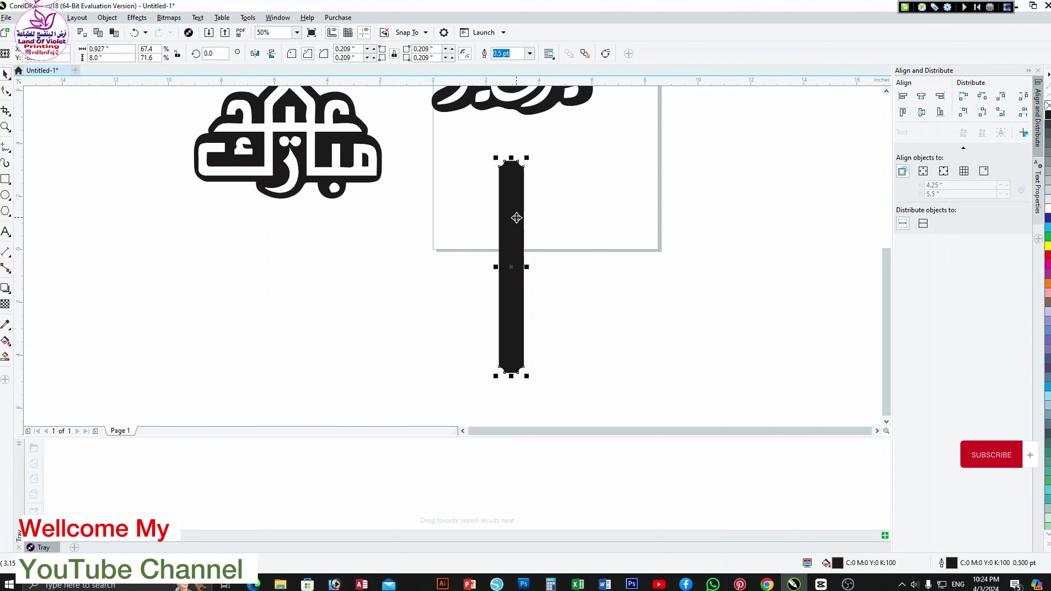
scroll(575, 265, "up", 2)
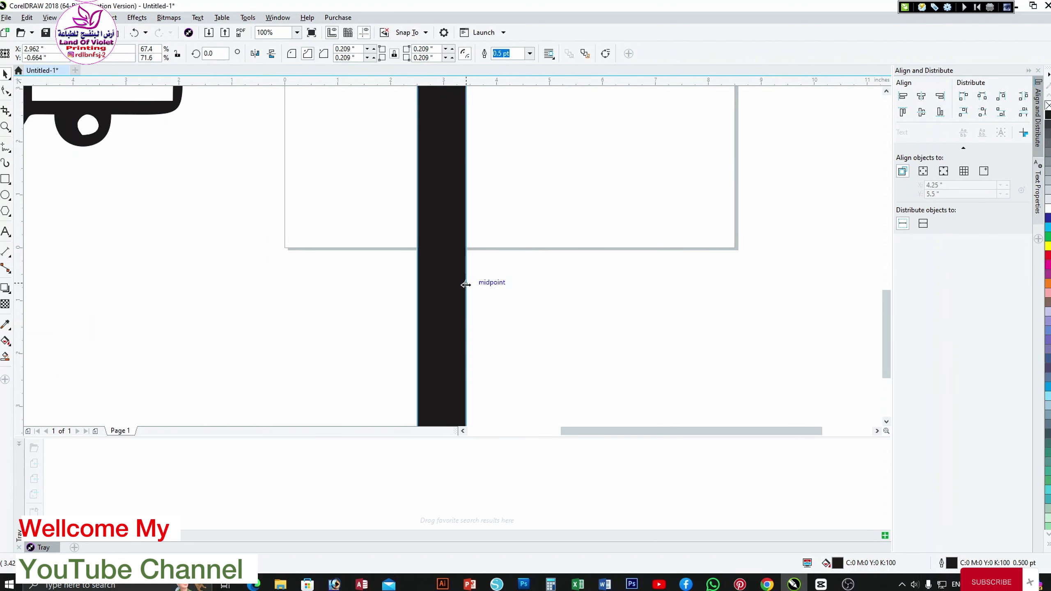
left_click_drag(466, 284, 457, 285)
left_click(507, 271)
Move the black bar beneath the عيد مبارك design so it extends downward as a handle.
left_click_drag(436, 247, 648, 254)
scroll(648, 254, "down", 4)
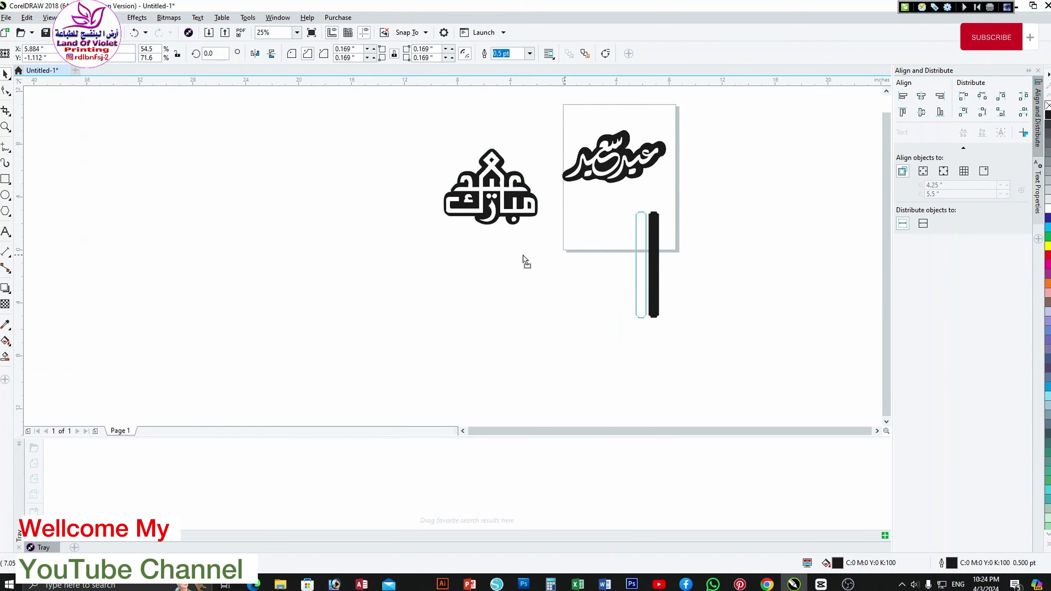
left_click_drag(504, 247, 505, 247)
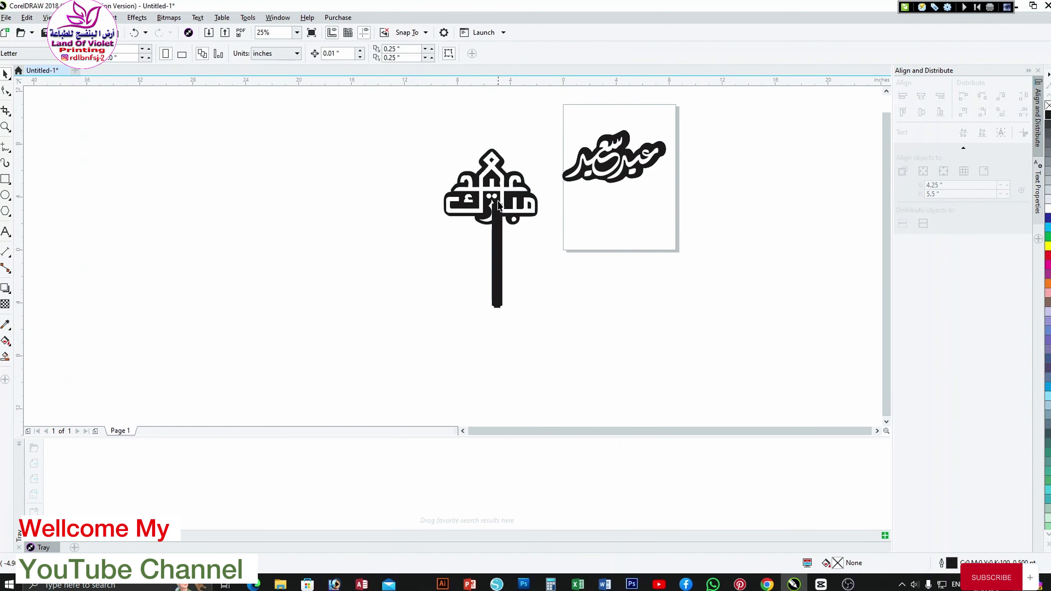
right_click(503, 238)
mouse_move(555, 428)
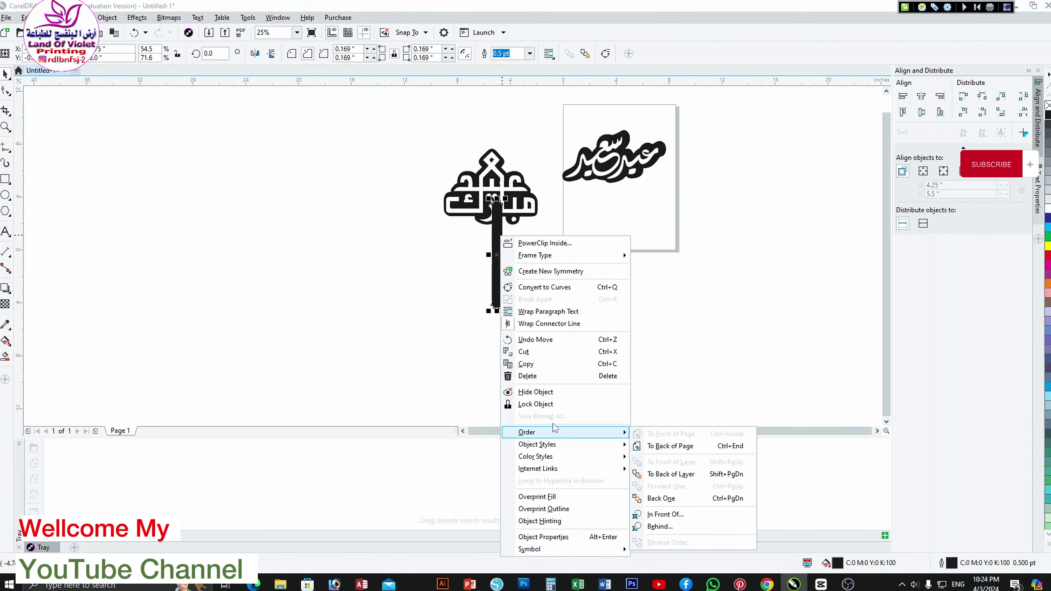
left_click(726, 292)
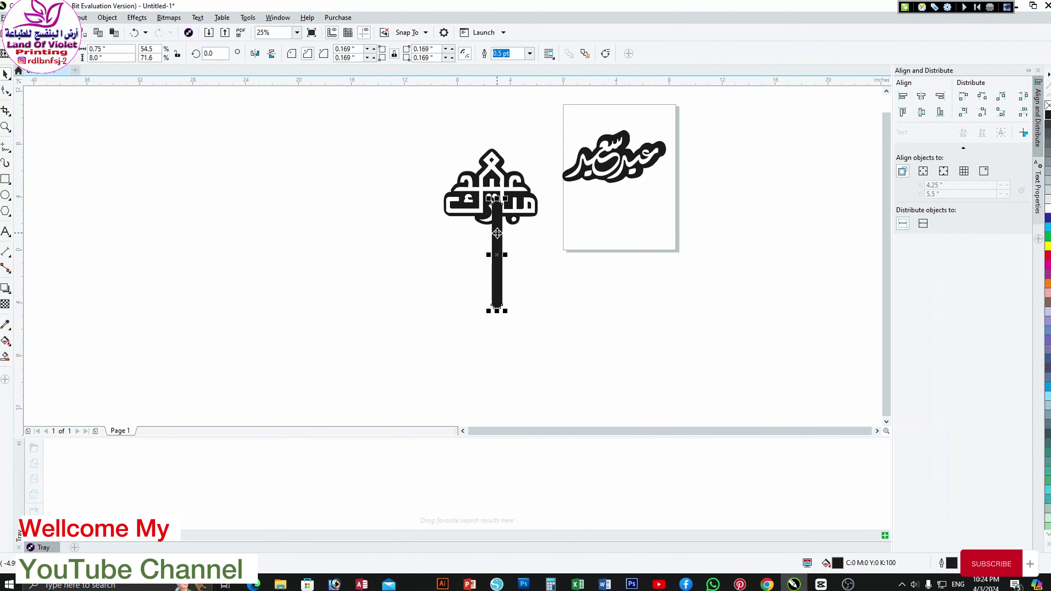
mouse_move(497, 234)
left_mouse_down()
mouse_move(501, 263)
mouse_move(502, 248)
left_mouse_up()
left_click(691, 305)
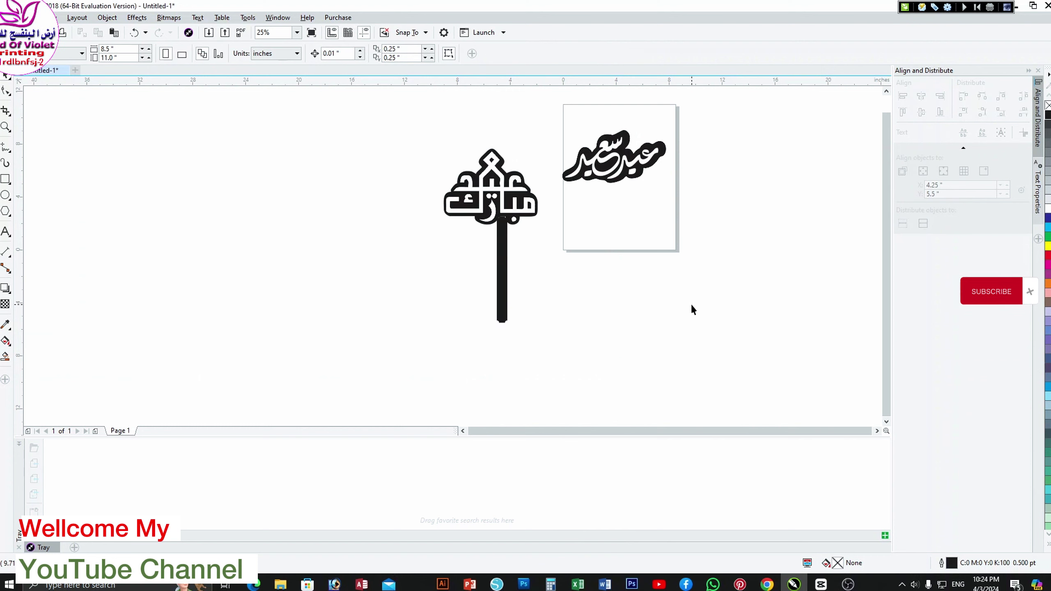
Move the عيد مبارك lettering off to the left of its backing and adjust the handle's overlap with the backing.
left_click_drag(507, 189, 372, 207)
left_click(539, 277)
left_click_drag(504, 249, 498, 244)
left_click(530, 282)
left_click(568, 308)
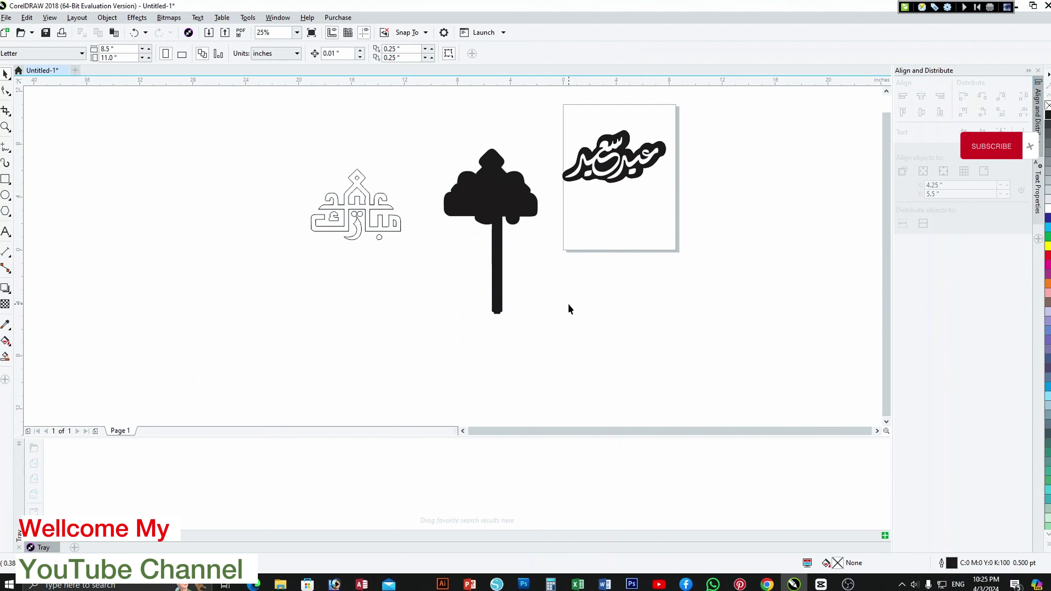
Move the عيد سعيد lettering off its backing to the right of the page and give it a Hairline outline.
left_click_drag(637, 166, 761, 201)
left_click(336, 53)
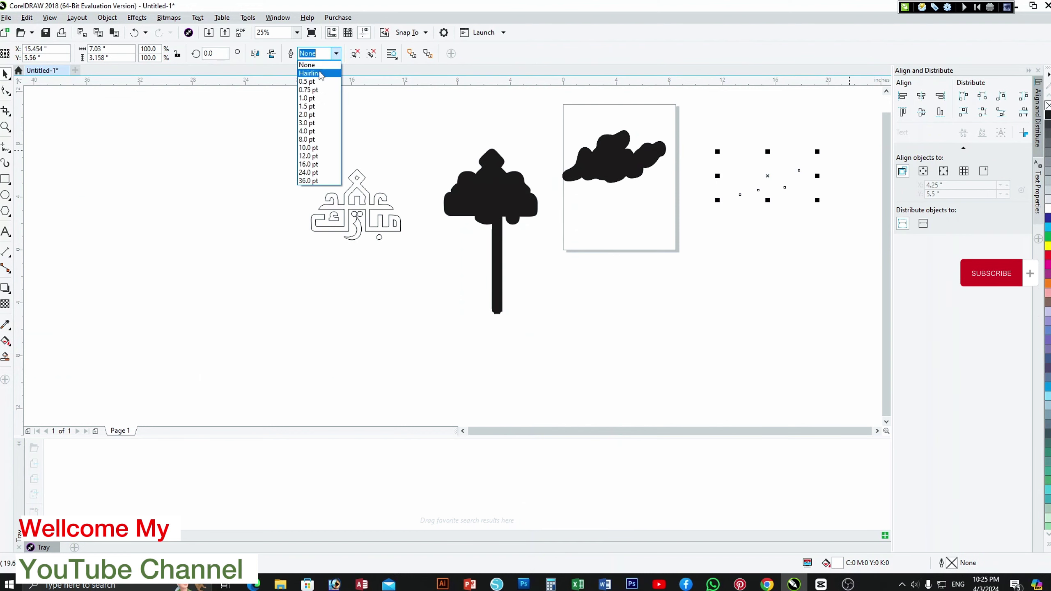
left_click(314, 66)
left_click(689, 272)
Duplicate the black handle and place the copy beneath the عيد سعيد backing shape on the page.
left_click(496, 269)
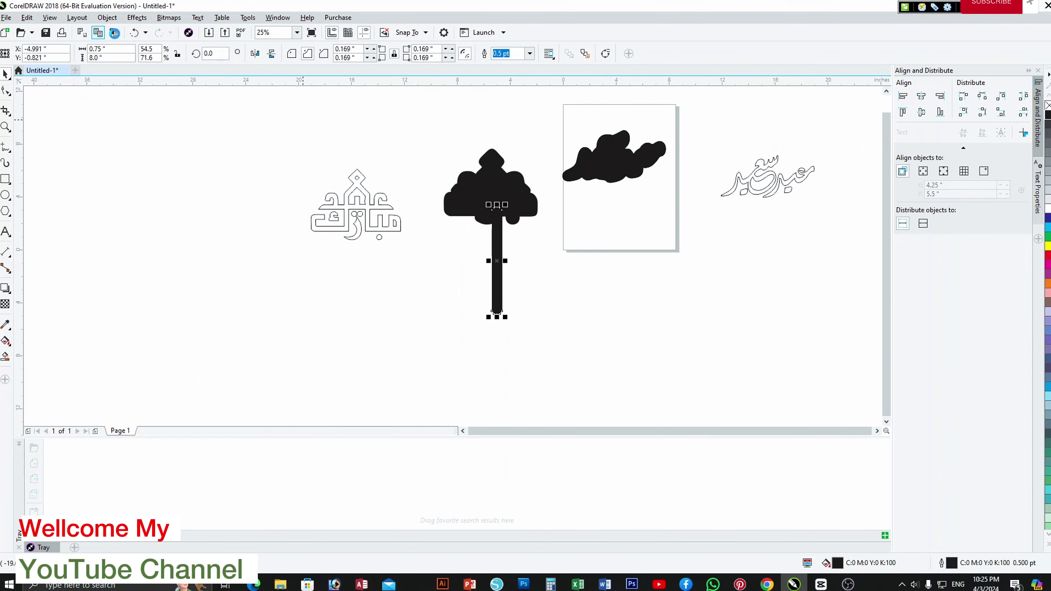
left_click_drag(502, 245, 620, 204)
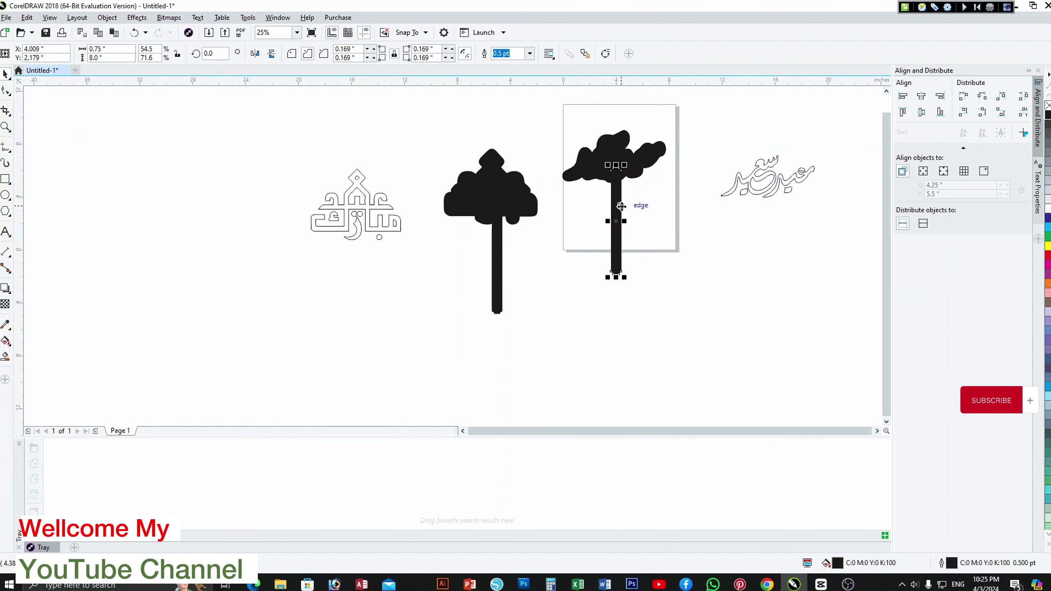
left_click(673, 280)
Put the عيد سعيد lettering back on its black backing and lower the handle beneath it slightly.
left_click_drag(779, 188, 626, 166)
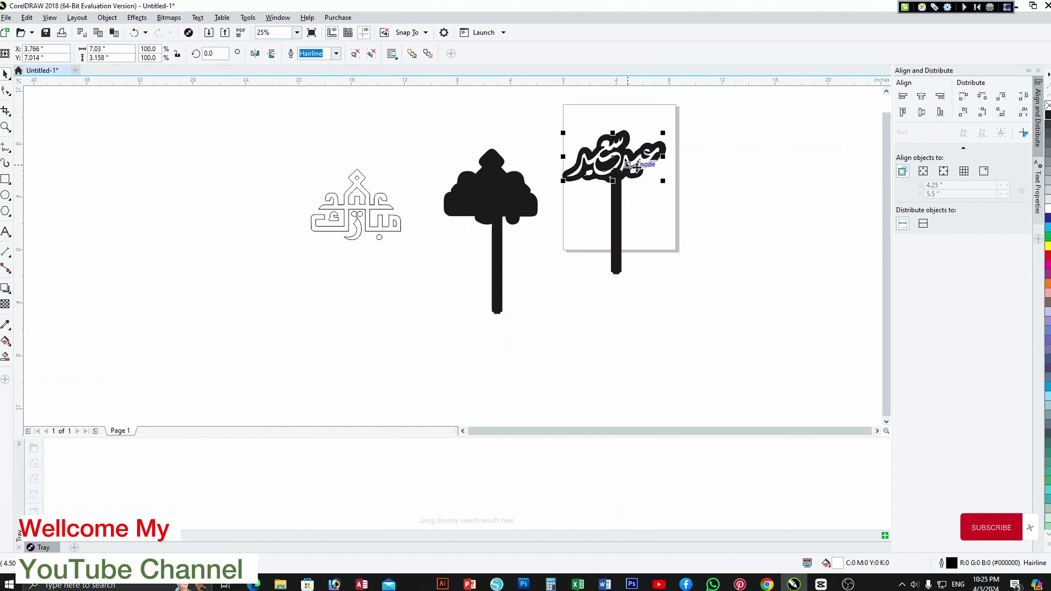
left_click(799, 257)
left_click(617, 151)
left_click(617, 218)
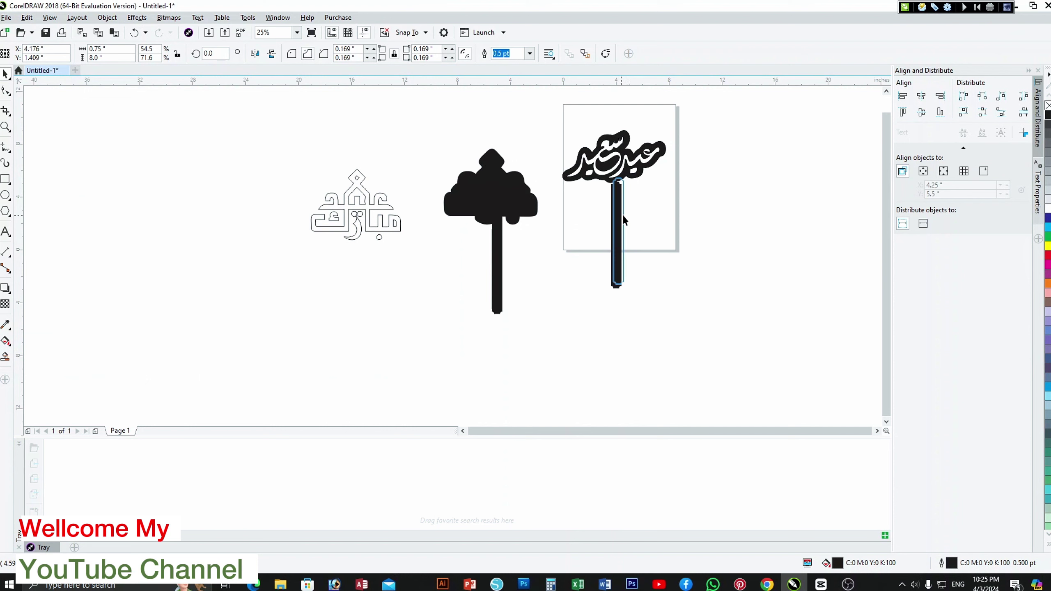
left_click(747, 224)
Put the عيد مبارك lettering back on its backing and shift its handle slightly right and down.
left_click_drag(379, 207, 514, 184)
left_click(499, 265)
mouse_move(503, 235)
left_mouse_down()
mouse_move(506, 259)
mouse_move(512, 235)
mouse_move(513, 246)
left_mouse_up()
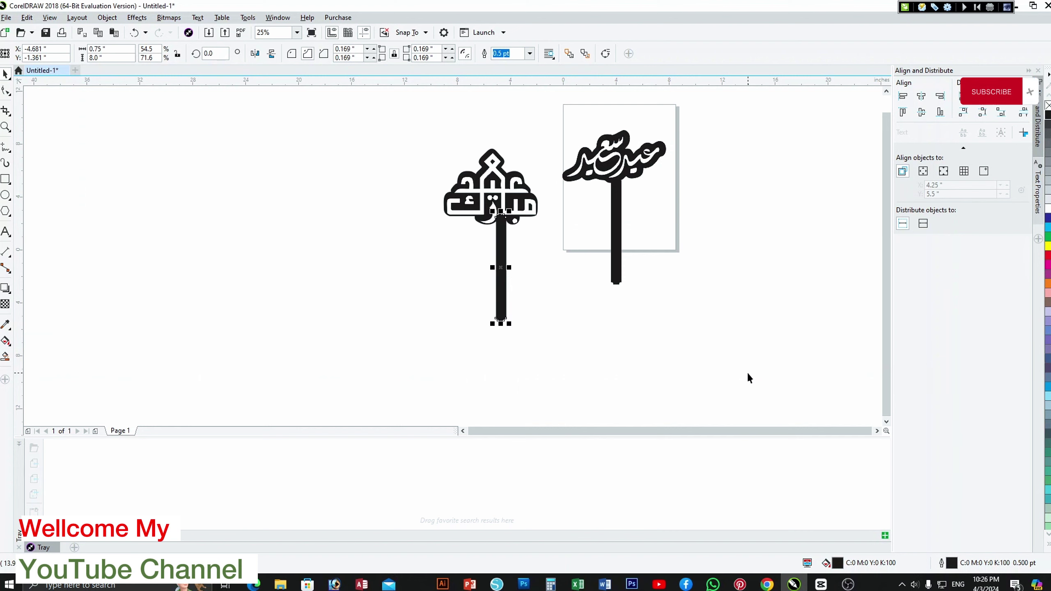
left_click(661, 292)
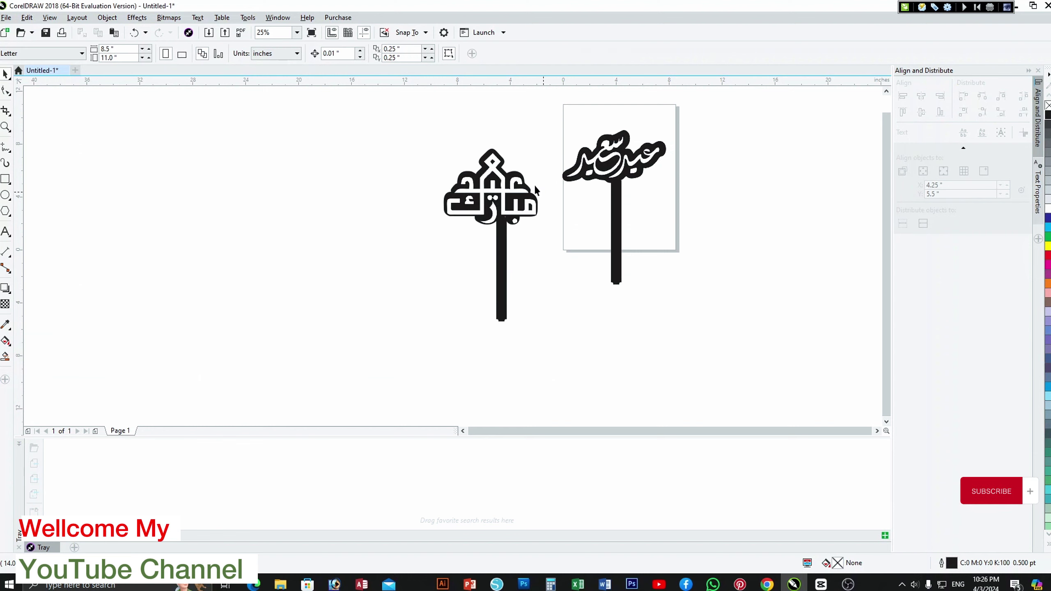
Nudge the عيد مبارك lettering up 0.08 in to fit it within its black backing.
left_click(503, 246)
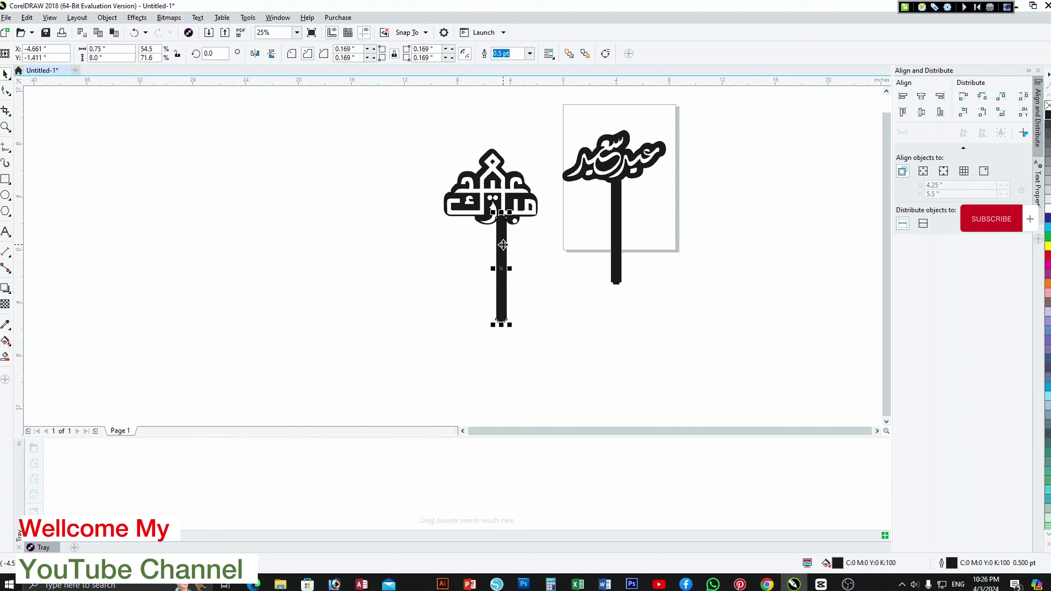
left_click(513, 183)
left_click_drag(514, 182, 513, 182)
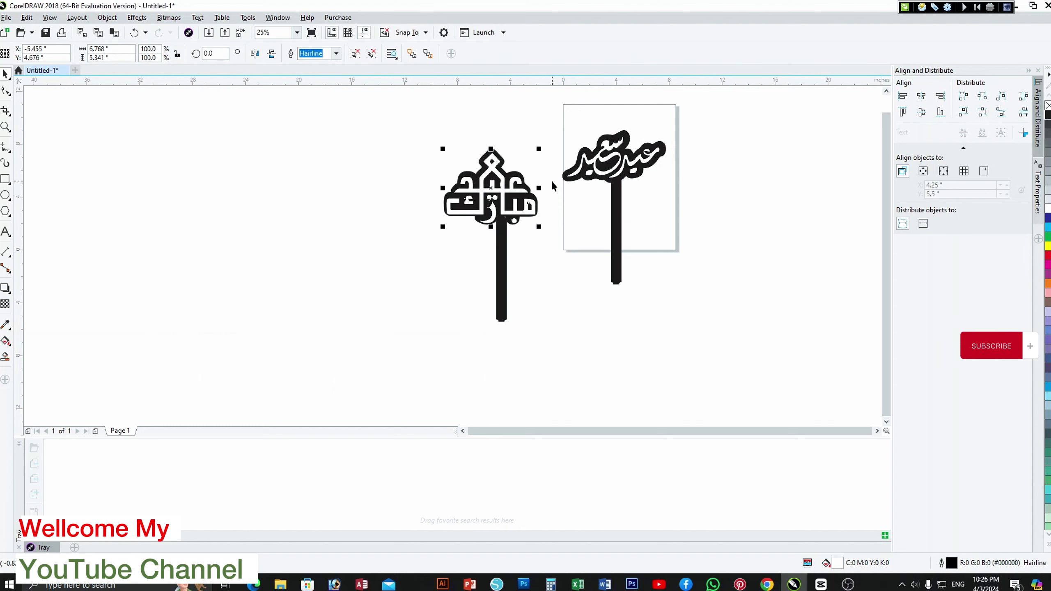
key("Up")
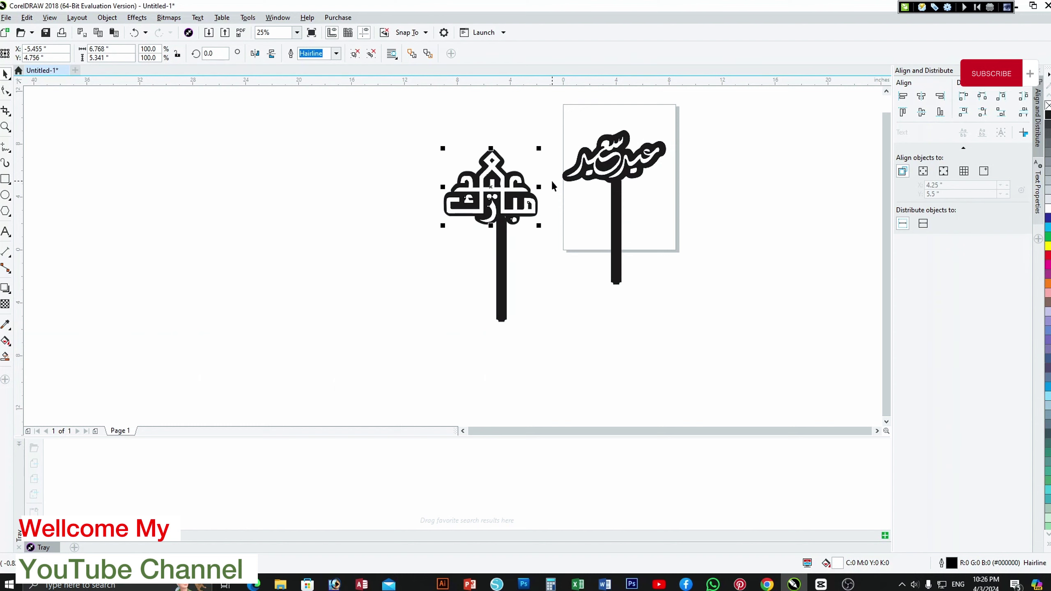
left_click(567, 266)
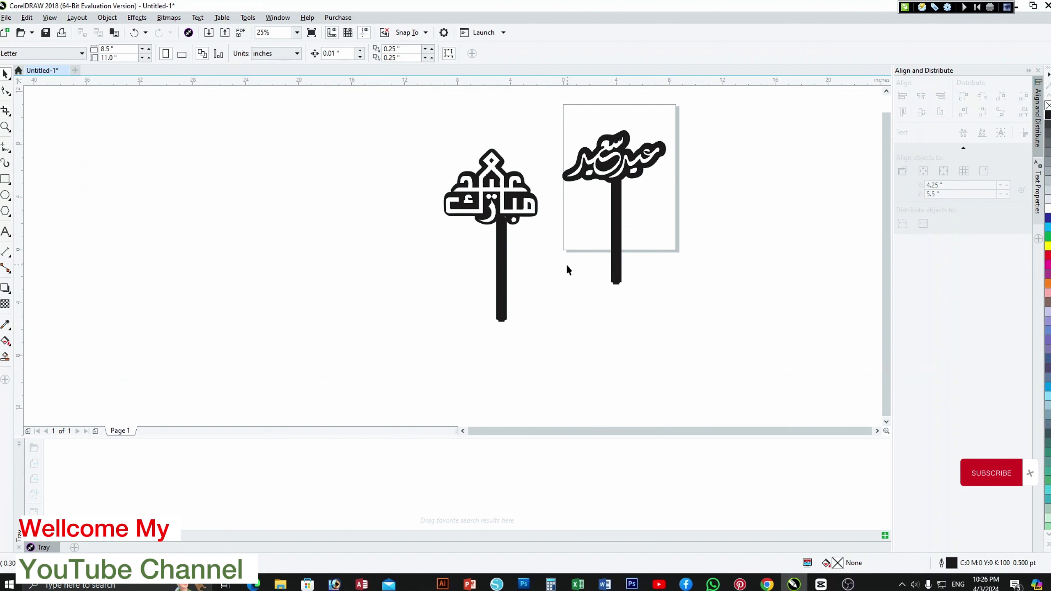
Reduce the corner radius of the عيد مبارك handle to 0.059 in.
left_click(503, 240)
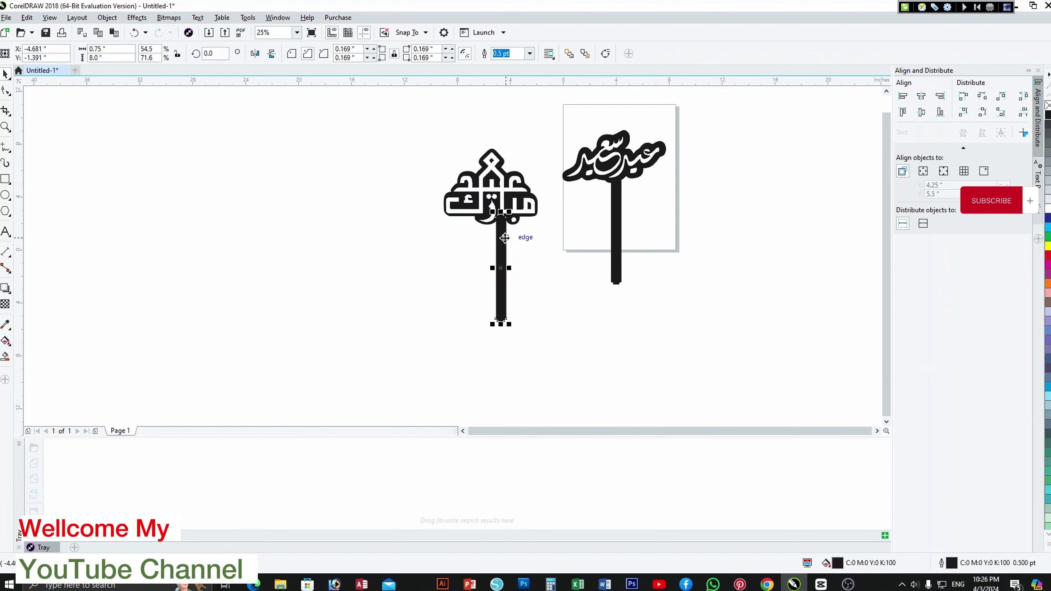
left_click(368, 49)
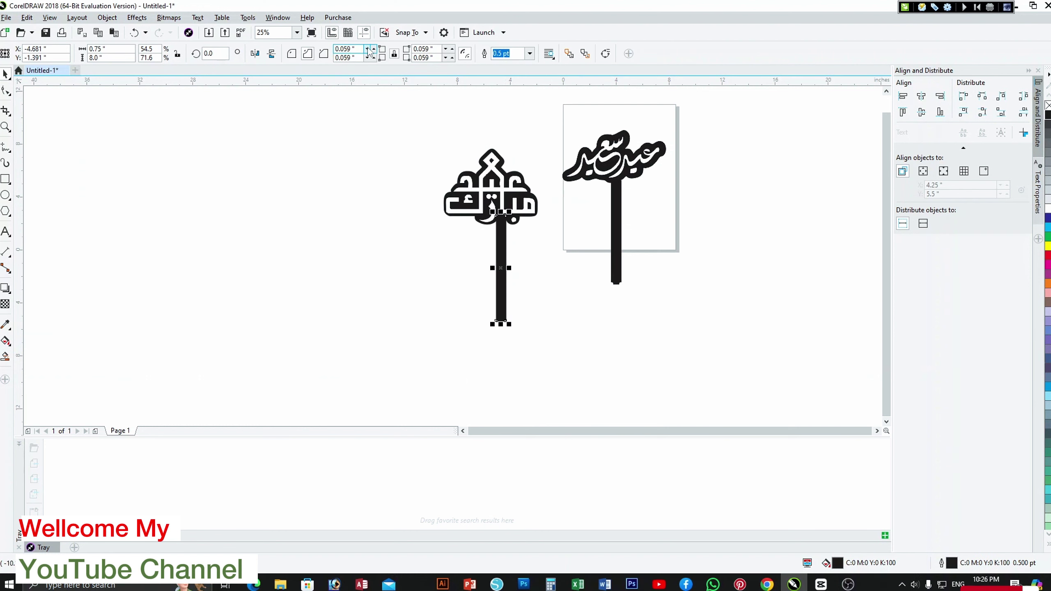
left_click(604, 358)
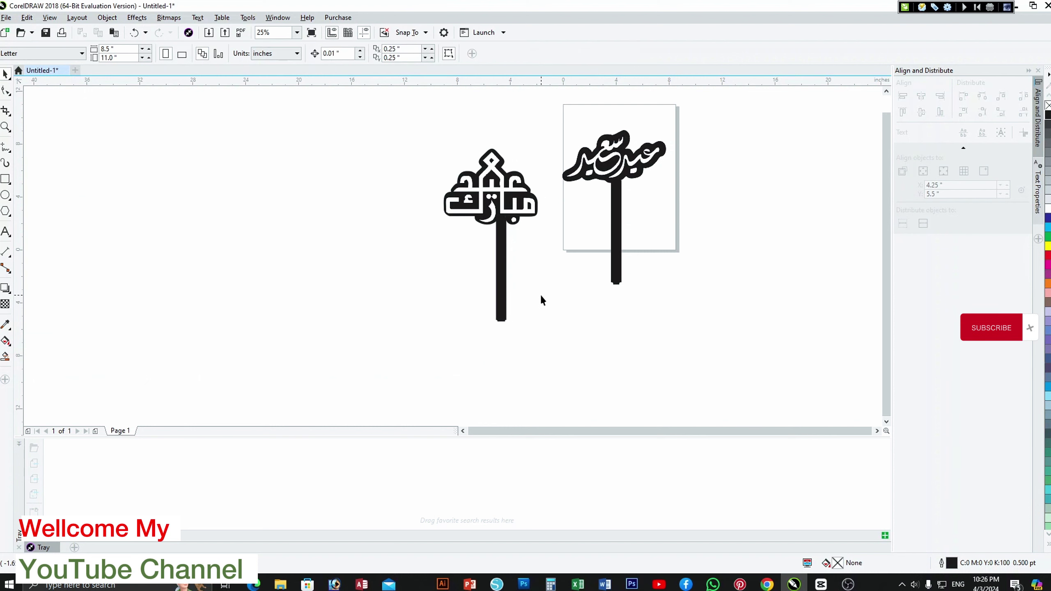
scroll(540, 293, "up", 3)
scroll(502, 293, "down", 3)
scroll(548, 290, "up", 1)
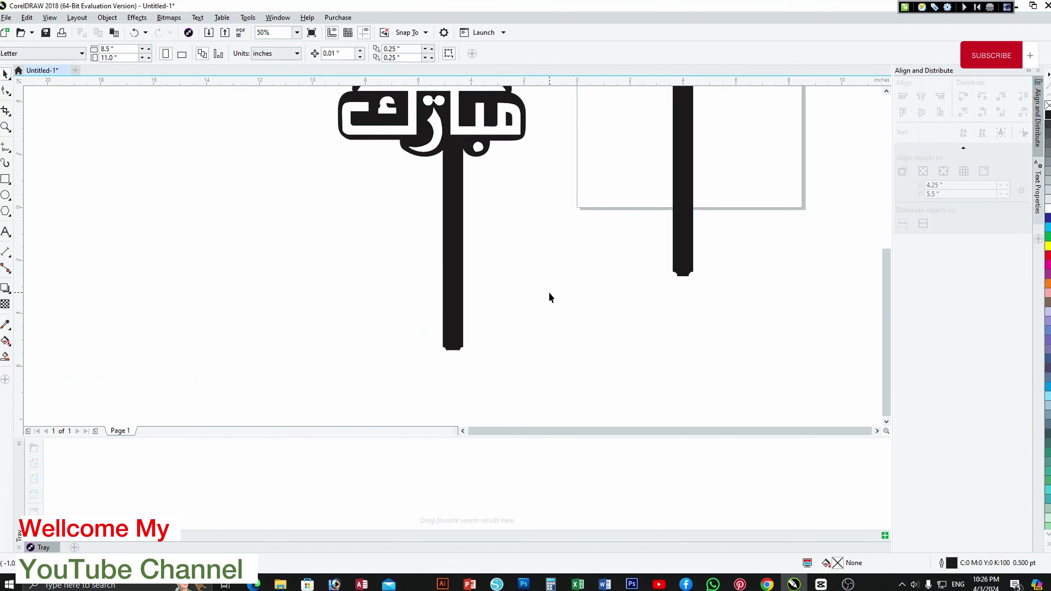
scroll(548, 291, "down", 1)
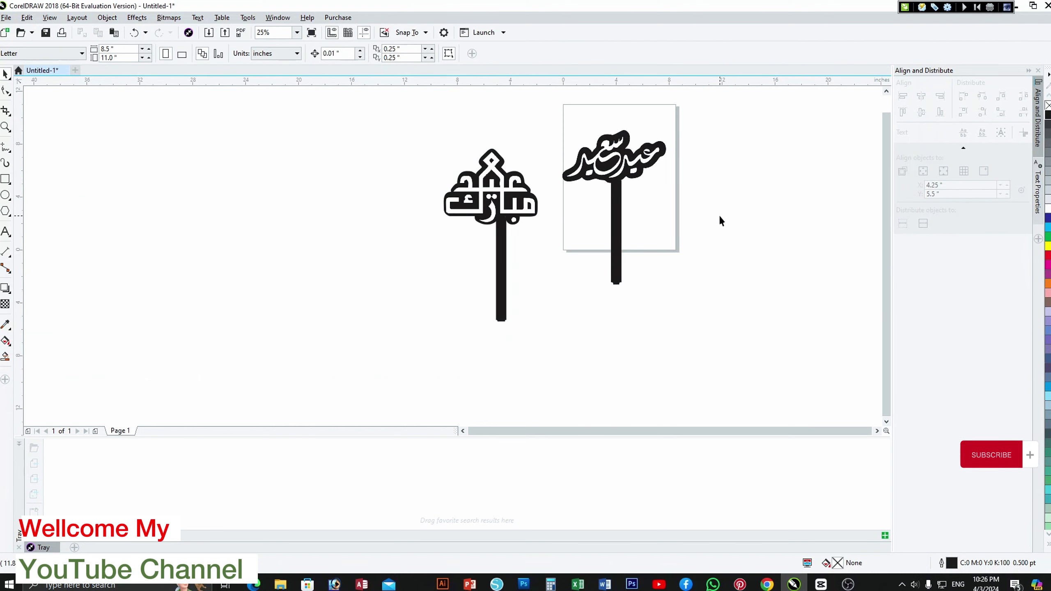
Move the complete عيد مبارك design farther left and the complete عيد سعيد design to the left edge of the page.
left_click_drag(447, 160, 548, 414)
left_click_drag(512, 182, 385, 165)
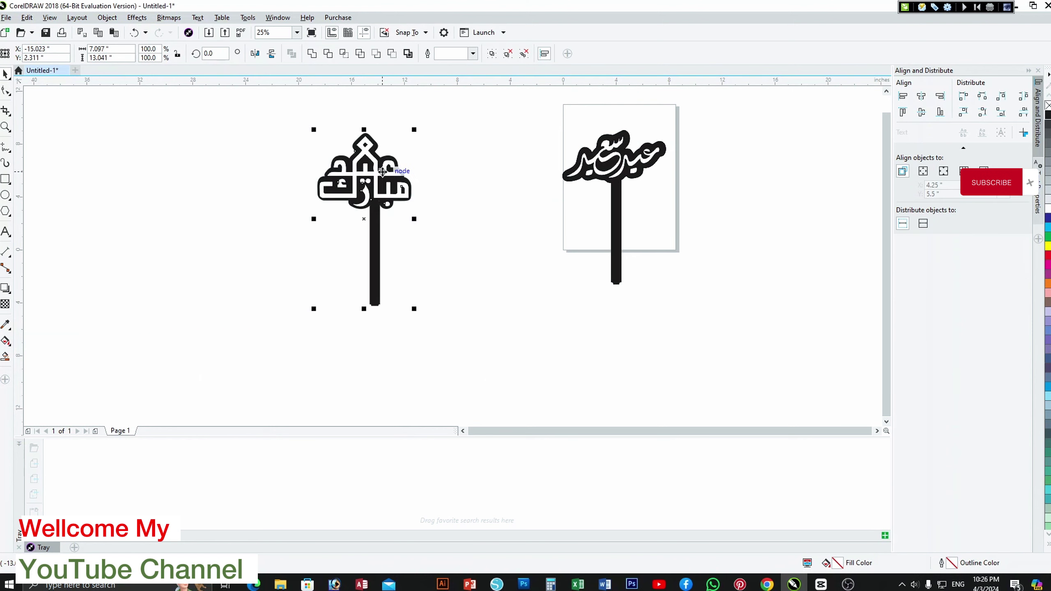
left_click_drag(520, 99, 735, 364)
left_click_drag(616, 232, 523, 234)
left_click(742, 282)
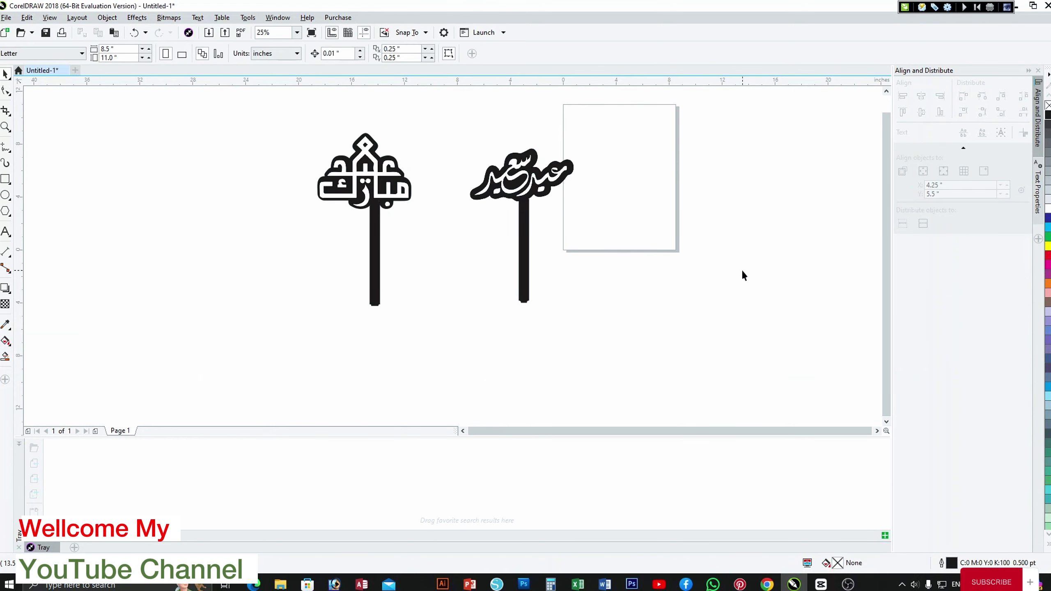
scroll(741, 268, "down", 1)
scroll(740, 268, "up", 2)
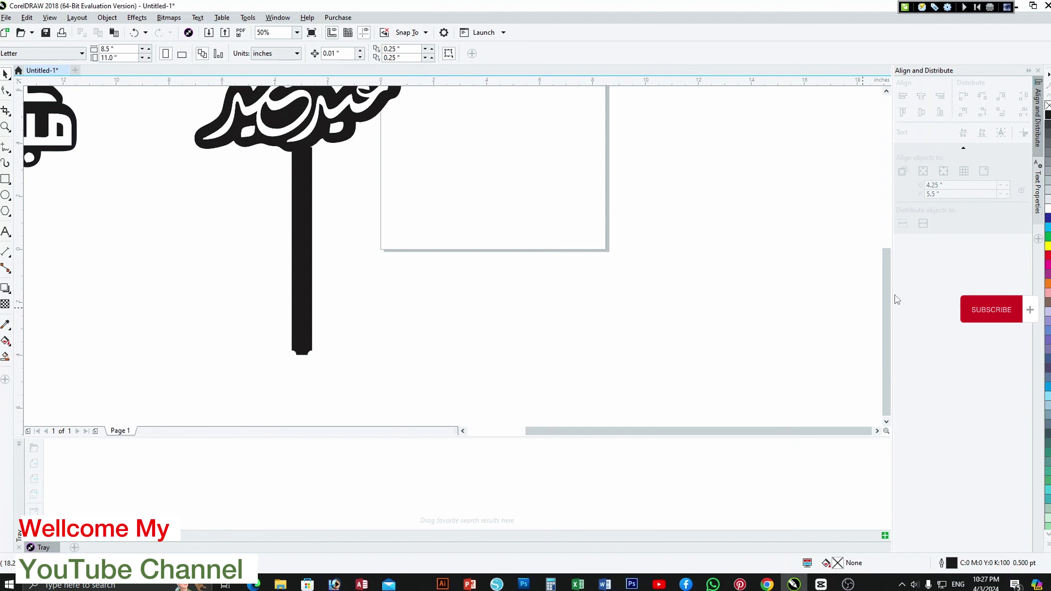
left_click_drag(887, 294, 886, 277)
left_click_drag(606, 432, 554, 436)
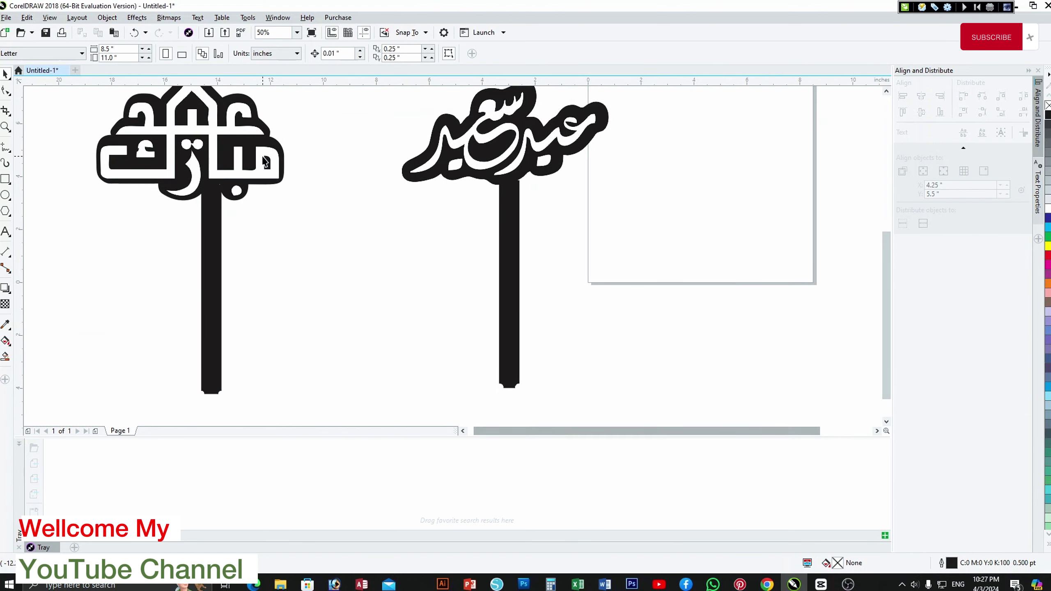
scroll(262, 156, "down", 1)
left_click_drag(886, 217, 886, 206)
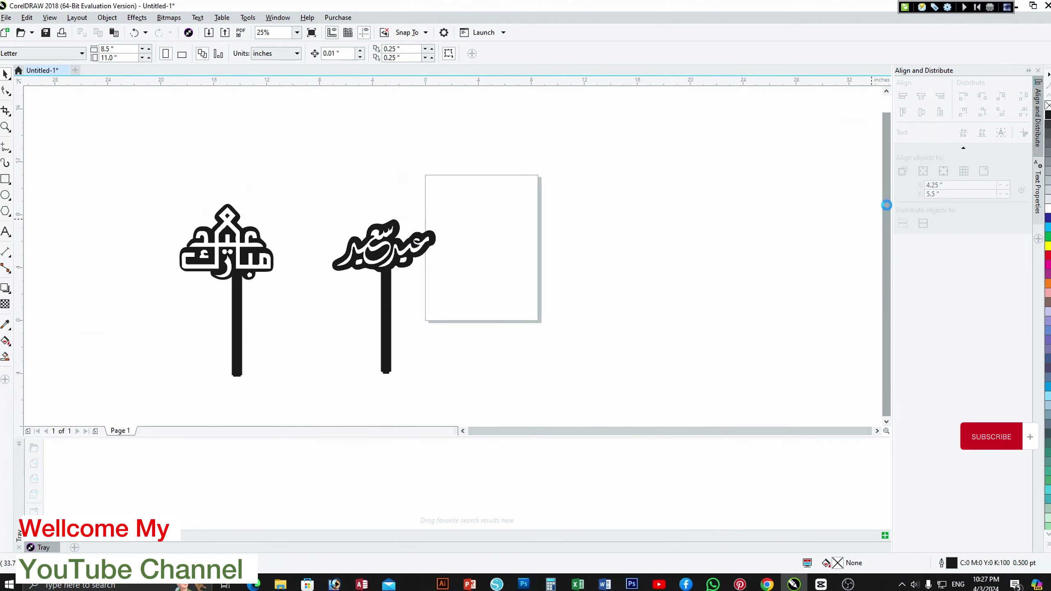
Move the complete عيد سعيد design beyond the page's right side and the عيد مبارك design close to its left edge.
left_click_drag(301, 173, 480, 413)
left_click_drag(398, 247, 657, 221)
left_click_drag(63, 154, 309, 427)
left_click_drag(235, 234, 384, 216)
left_click(760, 274)
Realign the عيد سعيد lettering on its black backing and fill it with orange (C0 M60 Y100 K0).
left_click(636, 193)
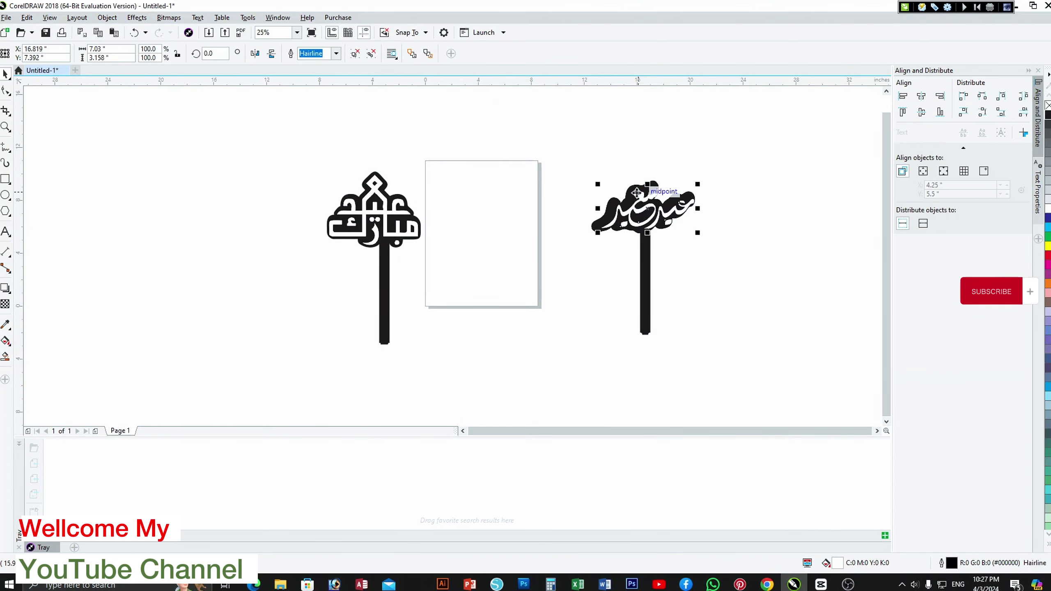
left_click_drag(637, 192, 638, 192)
left_click(1048, 220)
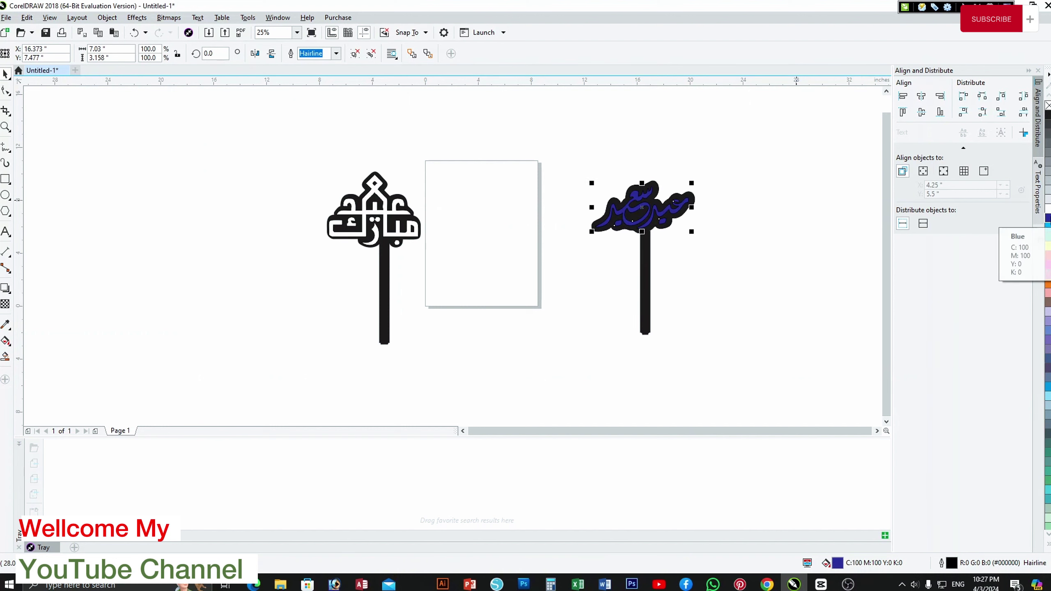
left_click(1048, 255)
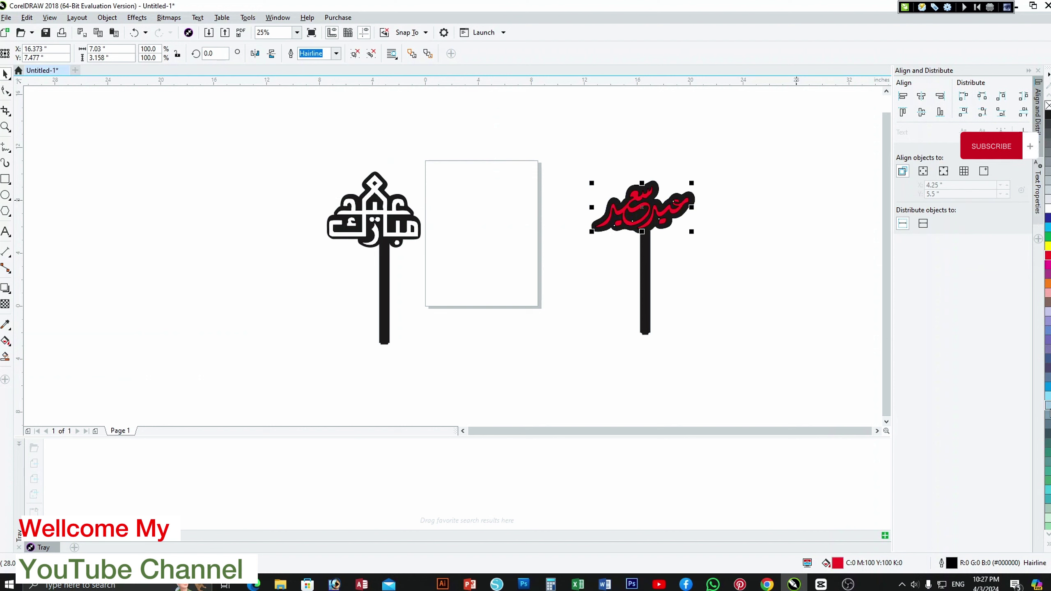
left_click(1048, 397)
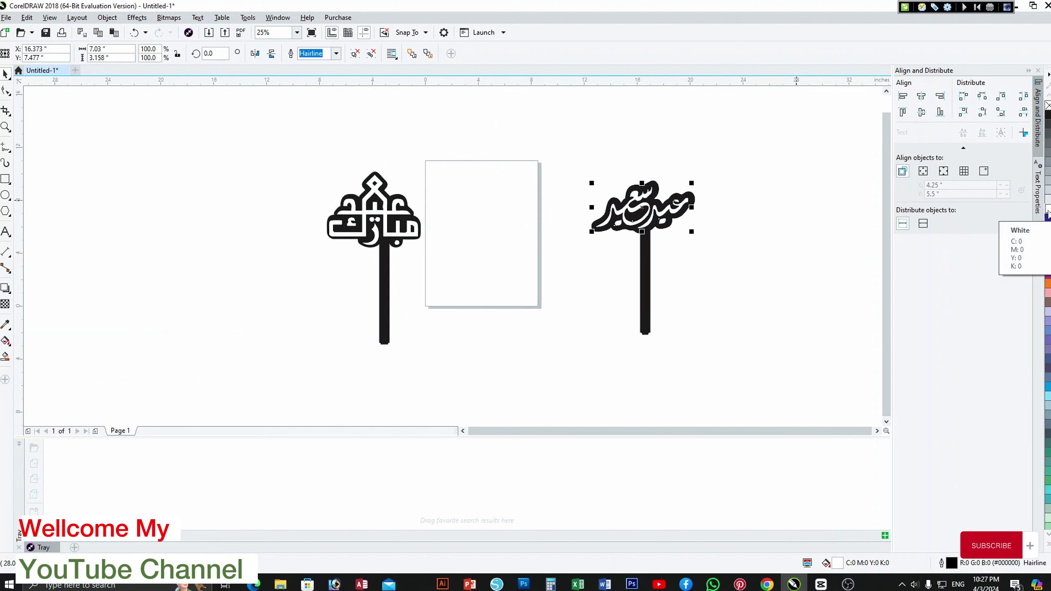
left_click(1047, 285)
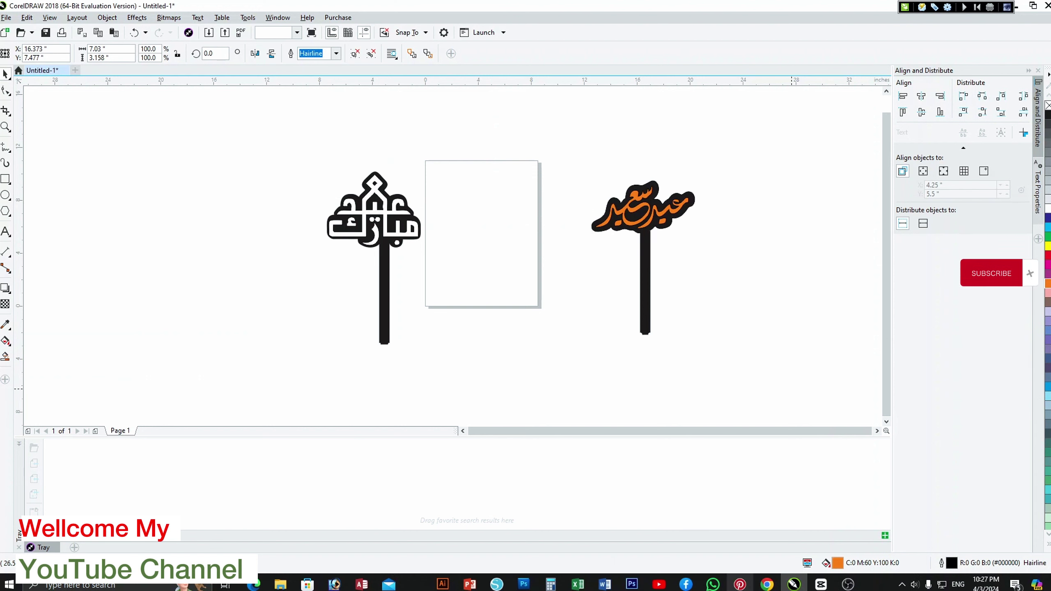
Place a copy of the complete white عيد مبارك design on the page.
left_click(762, 174)
left_click_drag(578, 135, 766, 364)
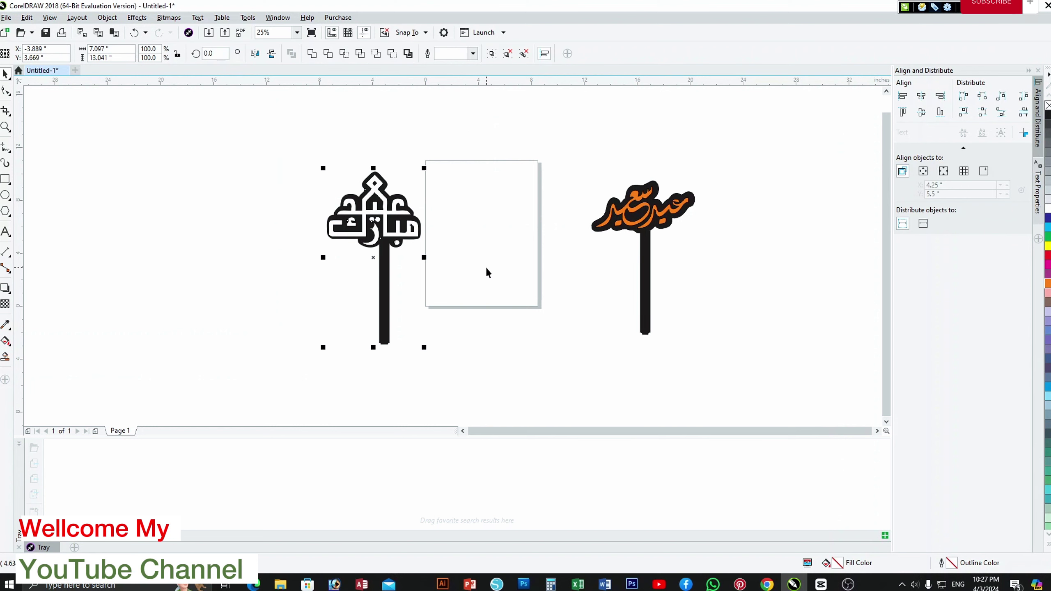
left_click_drag(384, 226, 507, 226)
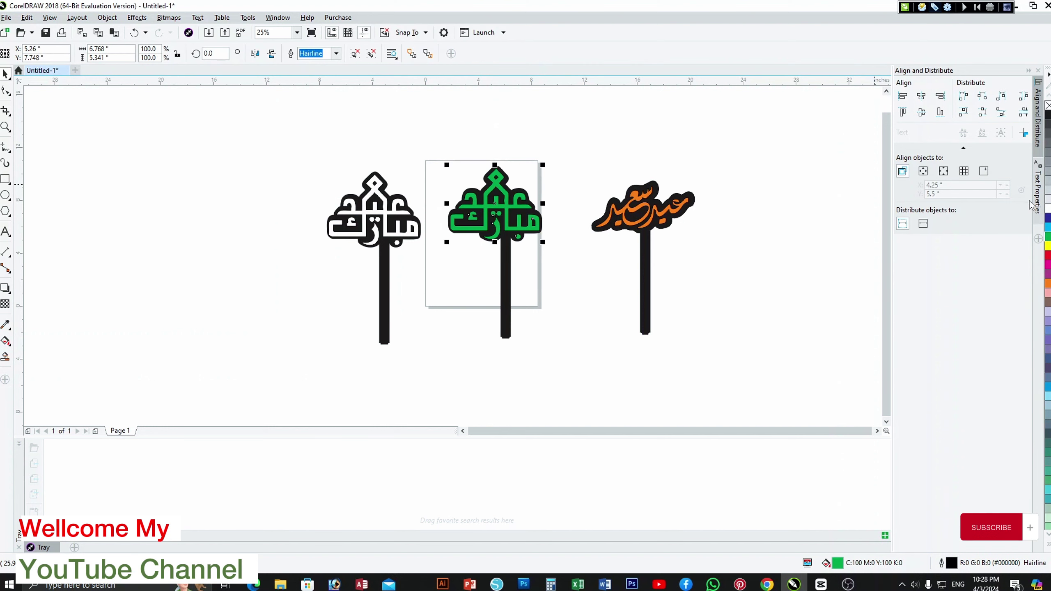
Try cyan, 40% black, red and Pink fills on the copied عيد مبارك lettering.
left_click(1048, 246)
left_click(1048, 228)
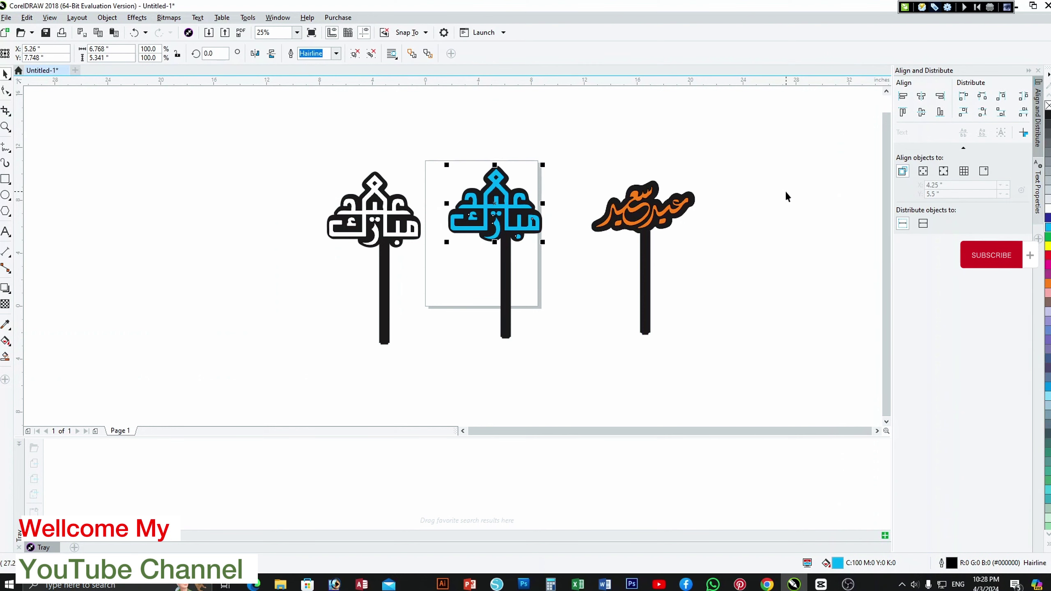
left_click(1049, 184)
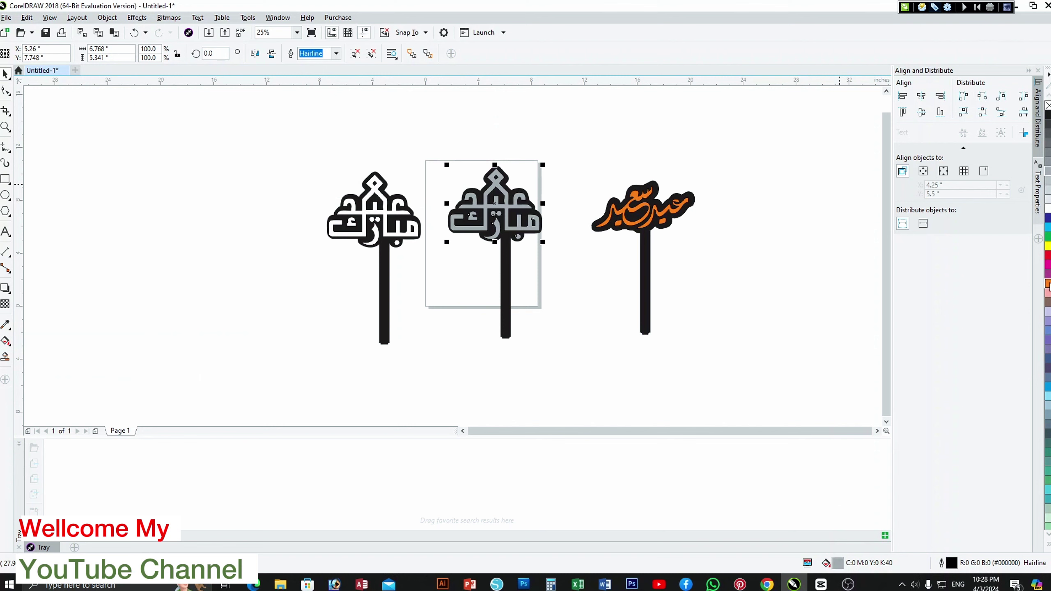
left_click(1048, 236)
left_click(1048, 257)
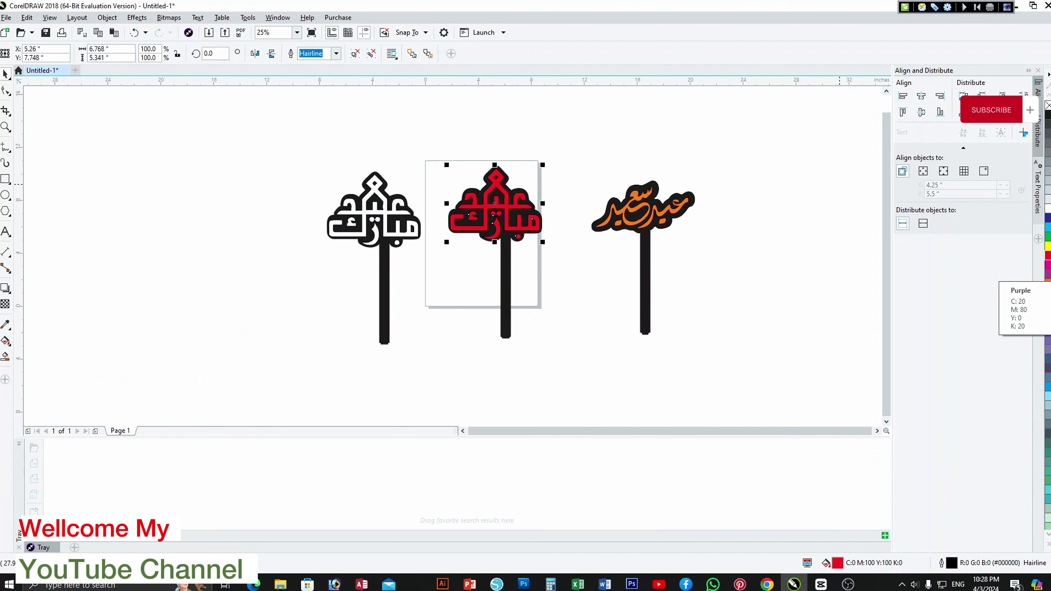
left_click(1049, 290)
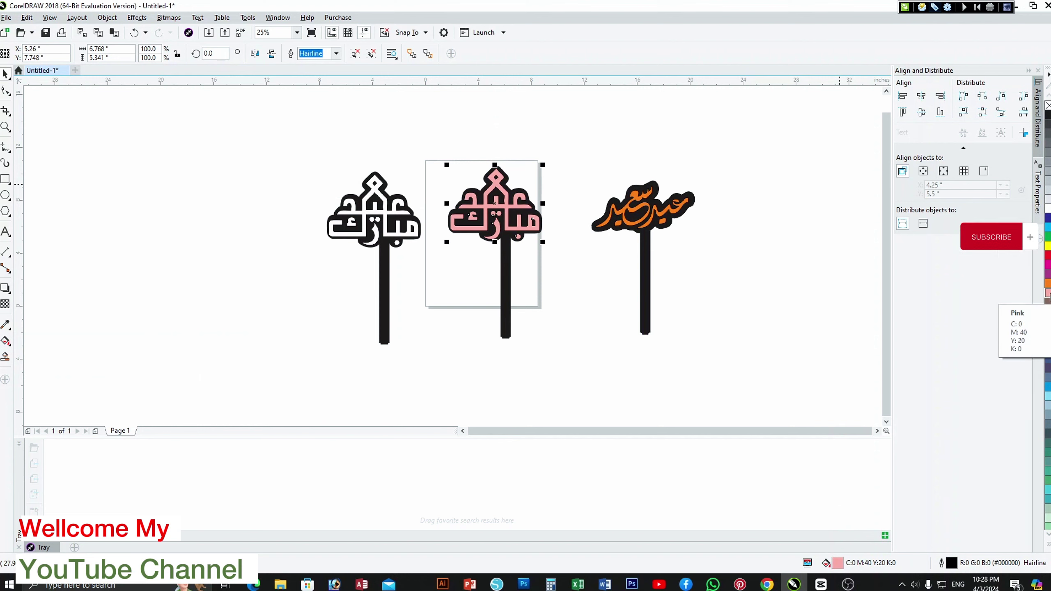
Try orange and yellow fills on the copied عيد مبارك lettering, ending with Light Orange (C0 M40 Y80 K0).
scroll(1049, 398, "down", 12)
left_click(1049, 374)
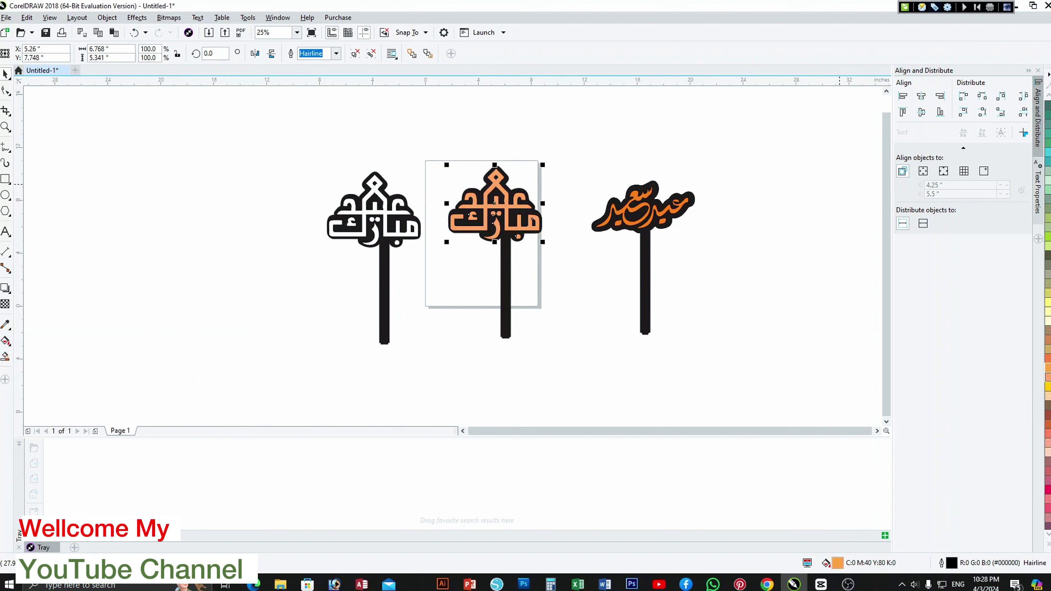
left_click(1048, 358)
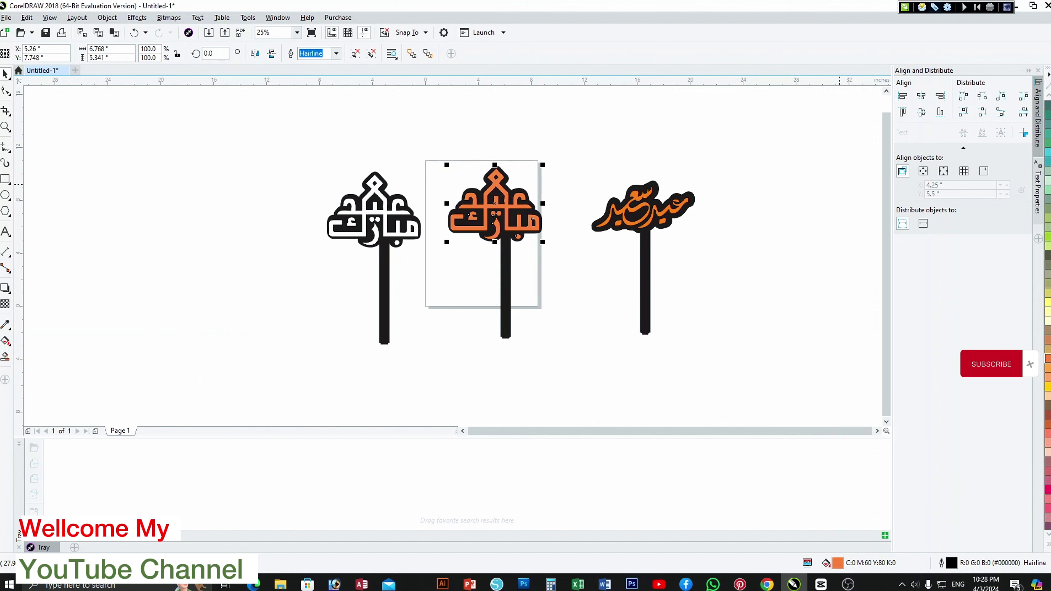
left_click(1049, 434)
left_click(1048, 367)
left_click(1048, 387)
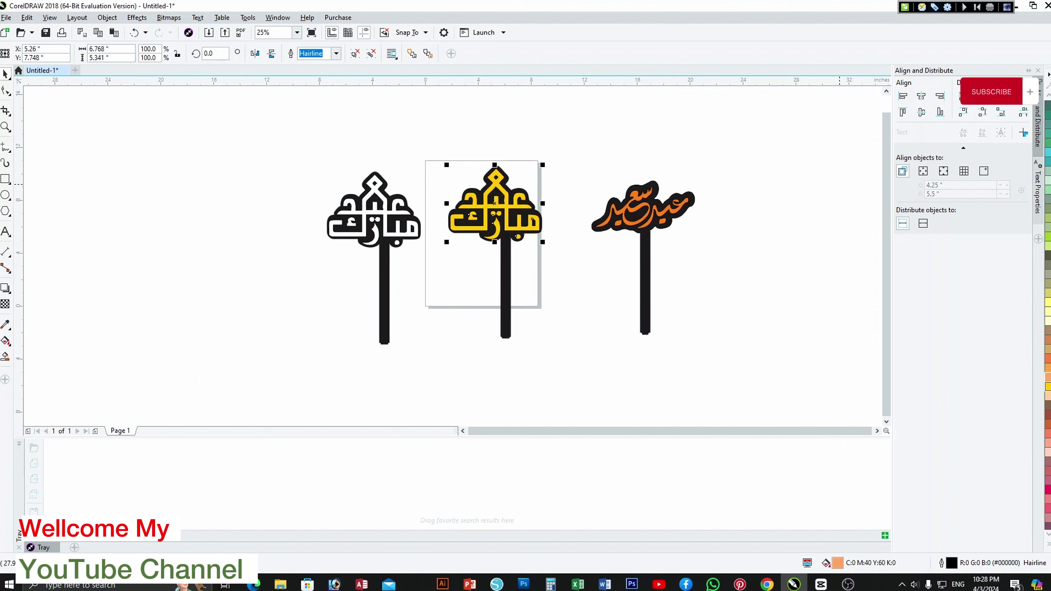
left_click(1048, 368)
left_click(1049, 373)
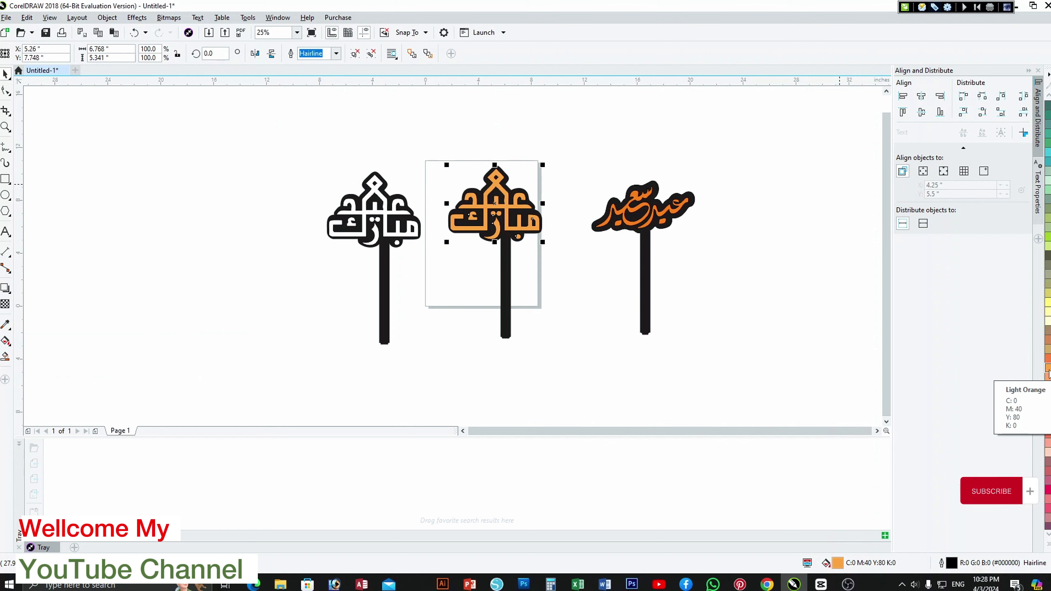
Try olive fills on the copied عيد مبارك lettering, including C0 M0 Y40 K40 and C0 M0 Y60 K20.
left_click(1048, 349)
left_click(1048, 331)
left_click(1048, 283)
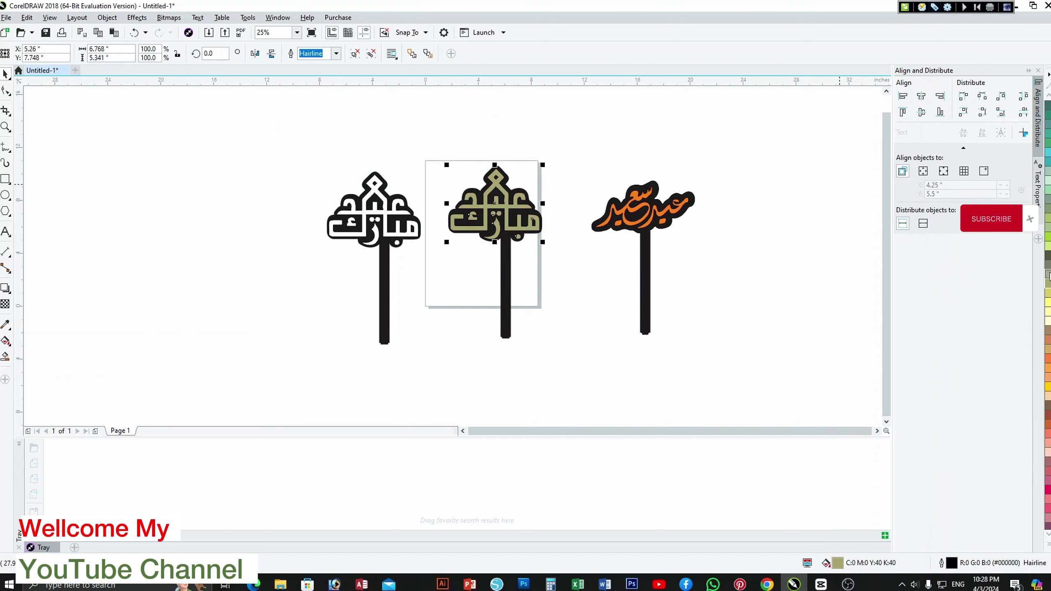
left_click(1048, 264)
left_click(1048, 293)
left_click(1048, 534)
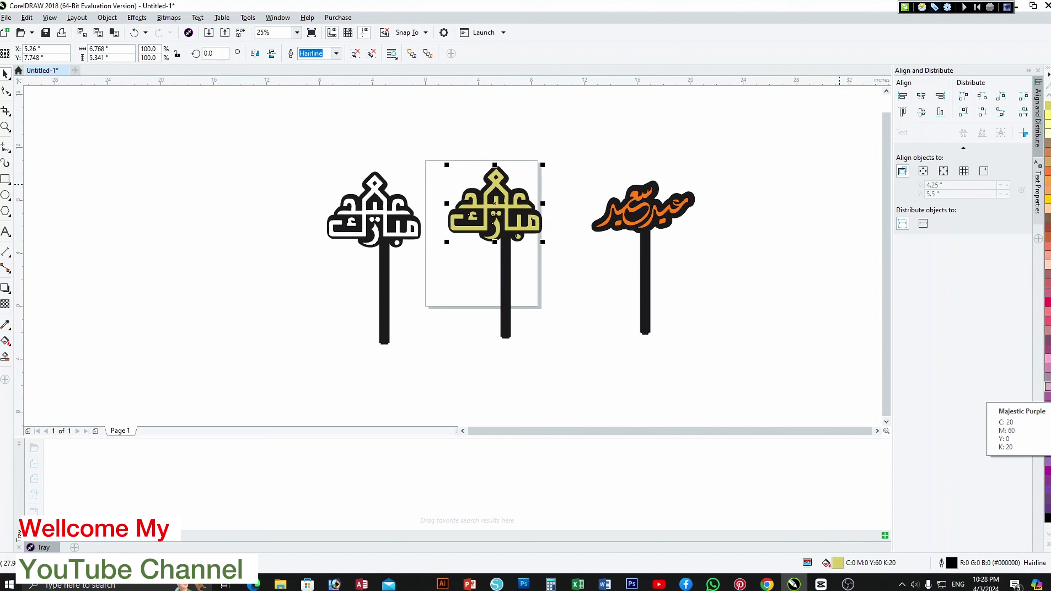
Try pink fills on the copied عيد مبارك lettering, including Deep Pink and C0 M60 Y20 K20.
left_click(1048, 414)
left_click(1049, 347)
left_click(1050, 312)
left_click(1048, 318)
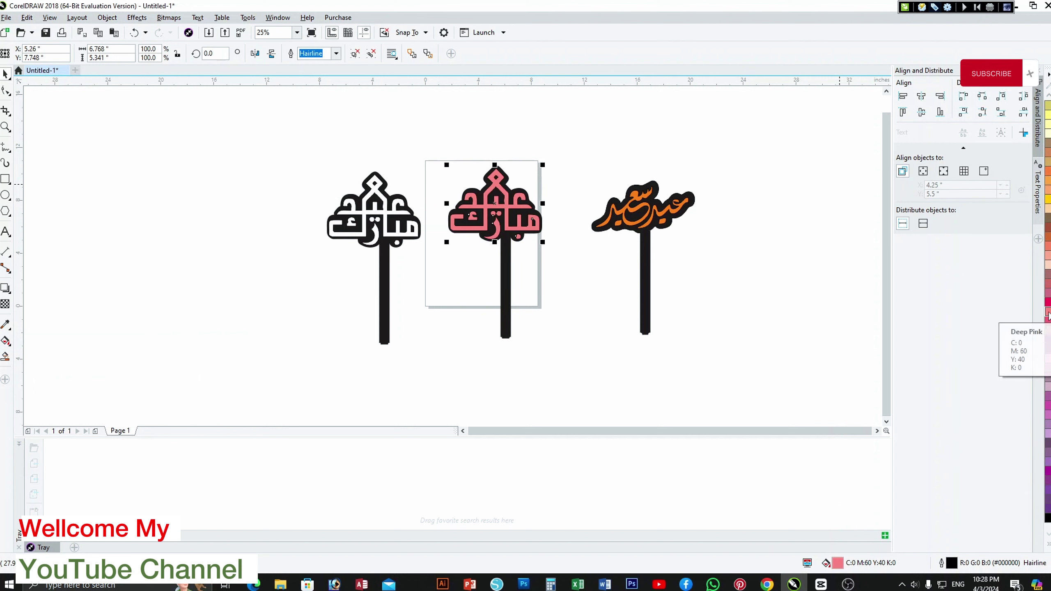
left_click(1048, 303)
left_click(1049, 293)
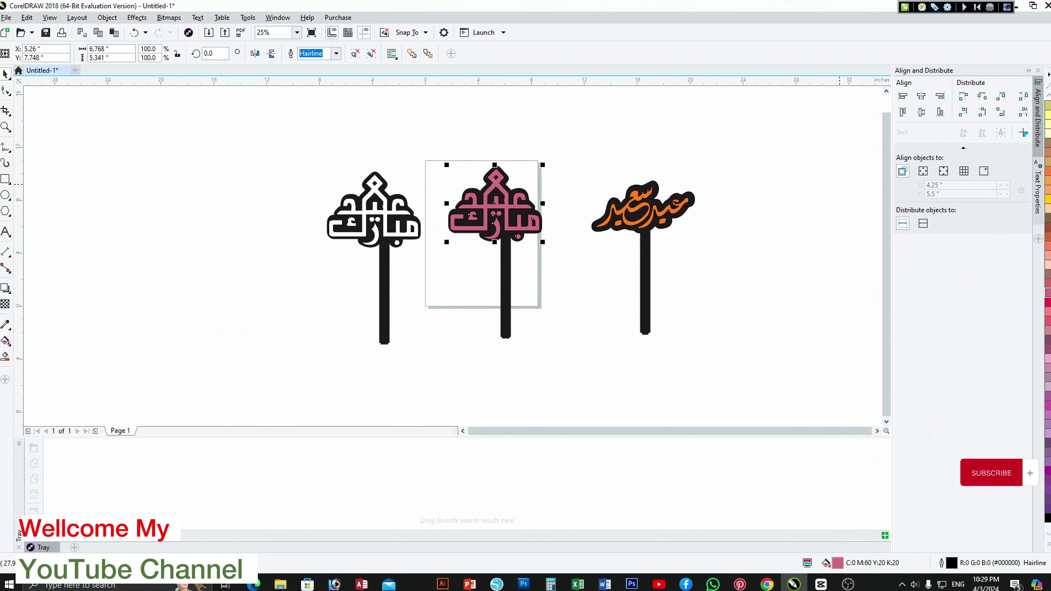
Fill the copied عيد مبارك lettering with a light peach colour after trying purple (C40 M60 Y0 K0).
left_click(1049, 518)
left_click(1049, 461)
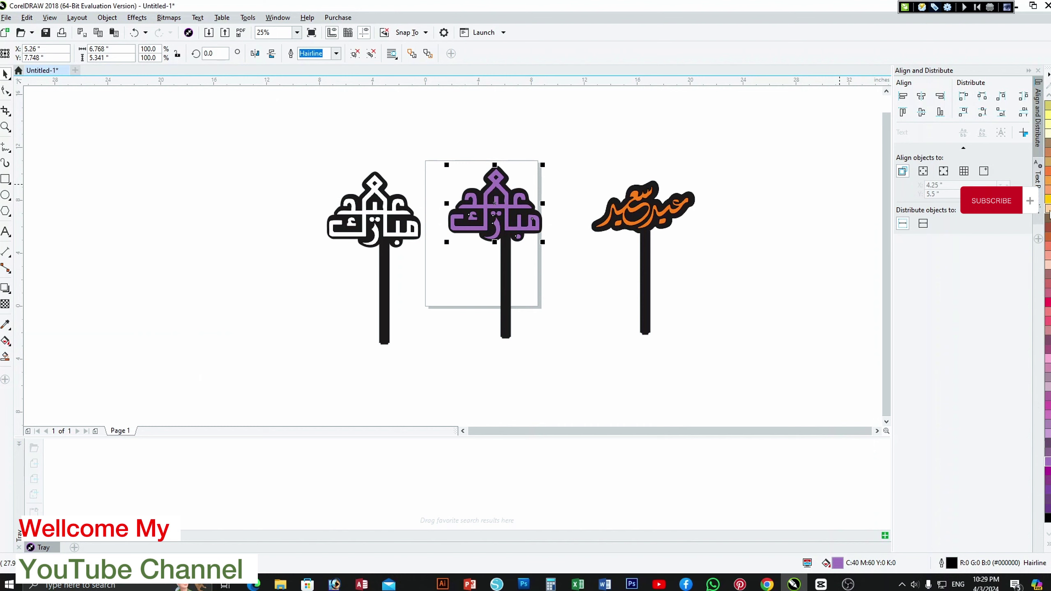
left_click(1049, 213)
Scale the complete peach عيد مبارك design down to 6.364 × 11.694 in and shift it left on the page.
left_click(556, 364)
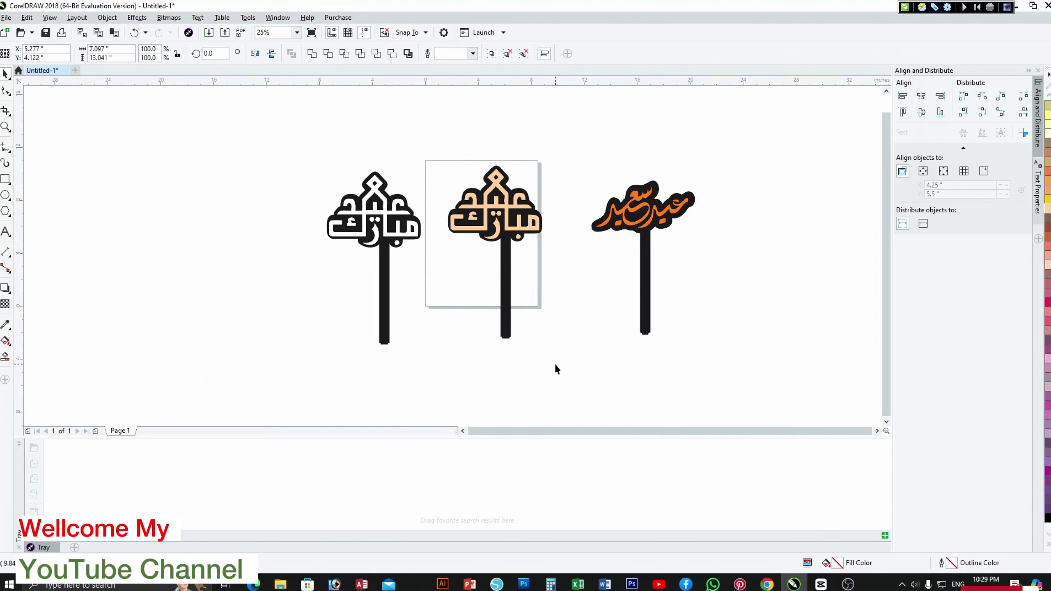
left_click_drag(566, 390, 567, 384)
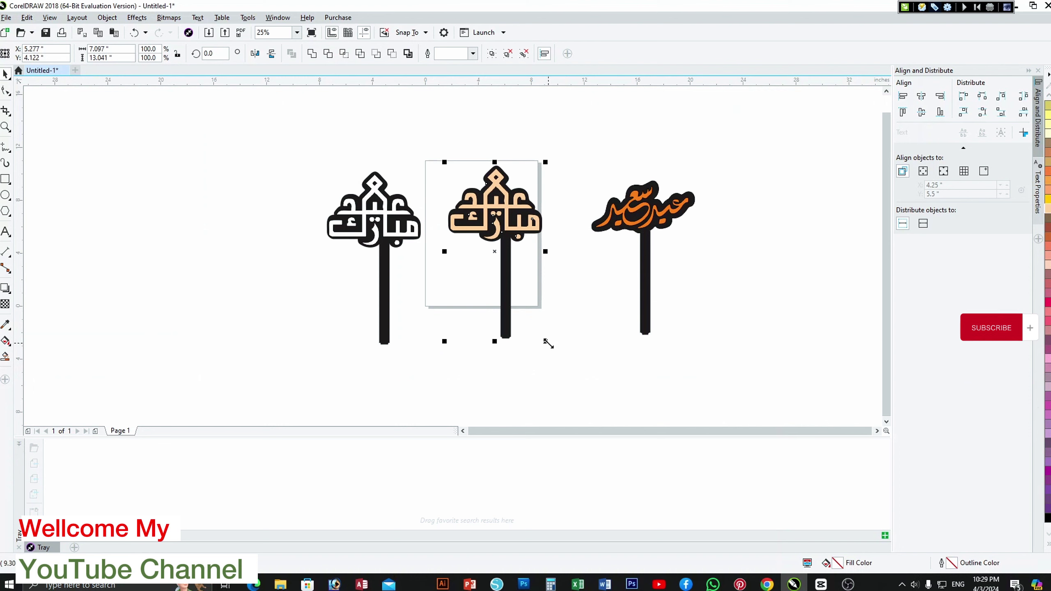
mouse_move(548, 343)
left_mouse_down()
mouse_move(530, 312)
mouse_move(538, 326)
left_mouse_up()
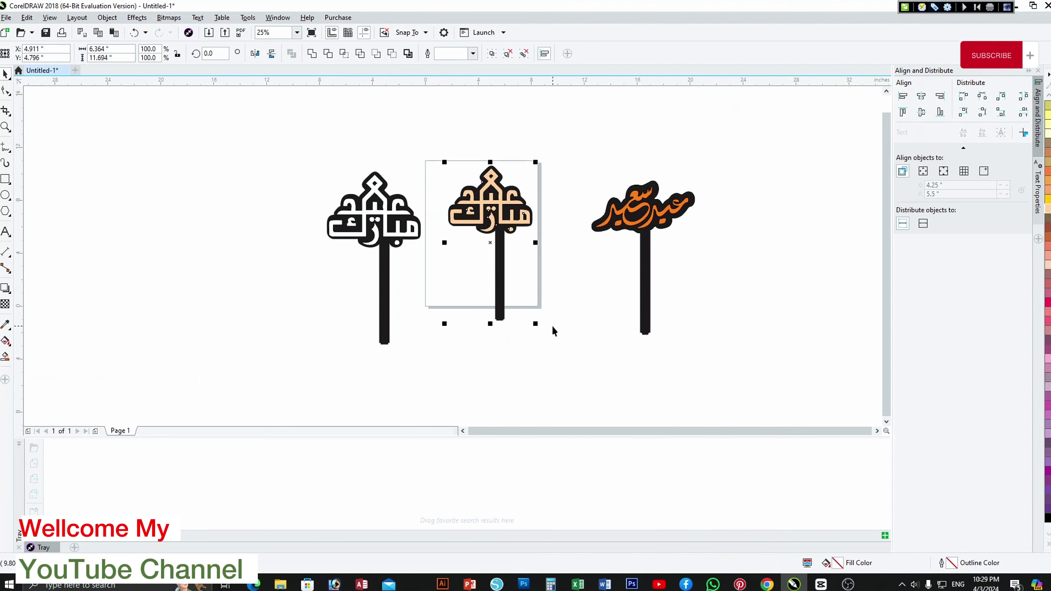
left_click_drag(496, 211, 491, 210)
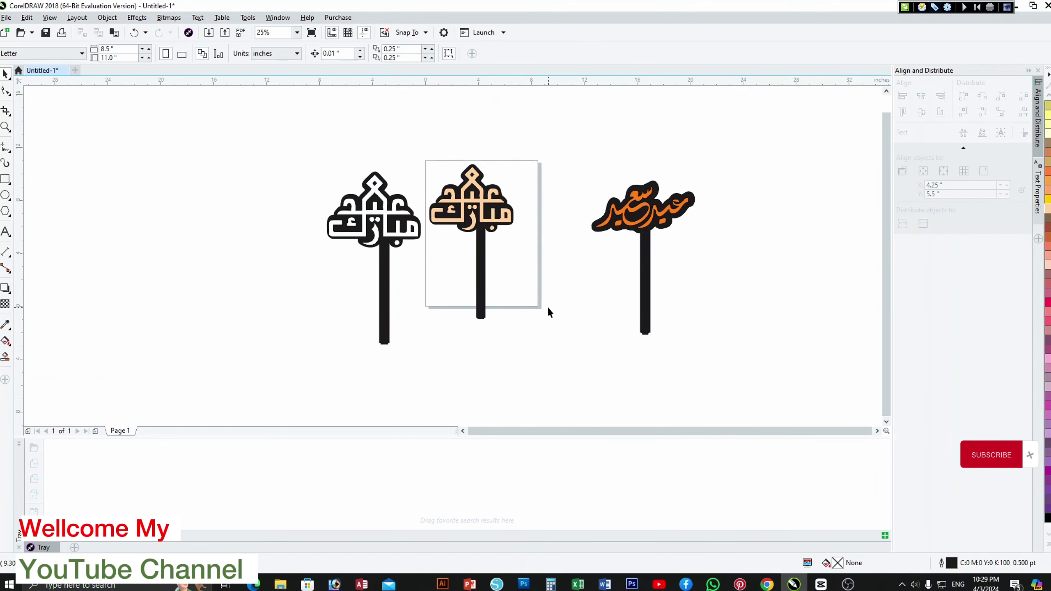
Shrink the complete white عيد مبارك design and shift the peach one slightly up and right.
left_click_drag(330, 166, 419, 404)
left_click_drag(309, 141, 408, 317)
left_click_drag(425, 144, 538, 366)
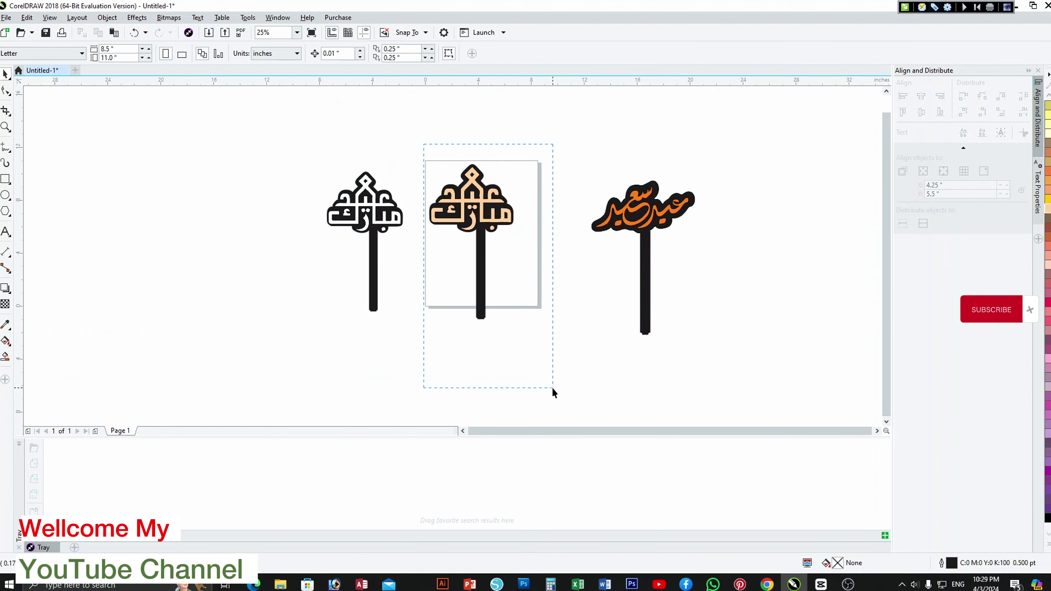
mouse_move(475, 212)
left_mouse_down()
mouse_move(503, 209)
mouse_move(478, 209)
left_mouse_up()
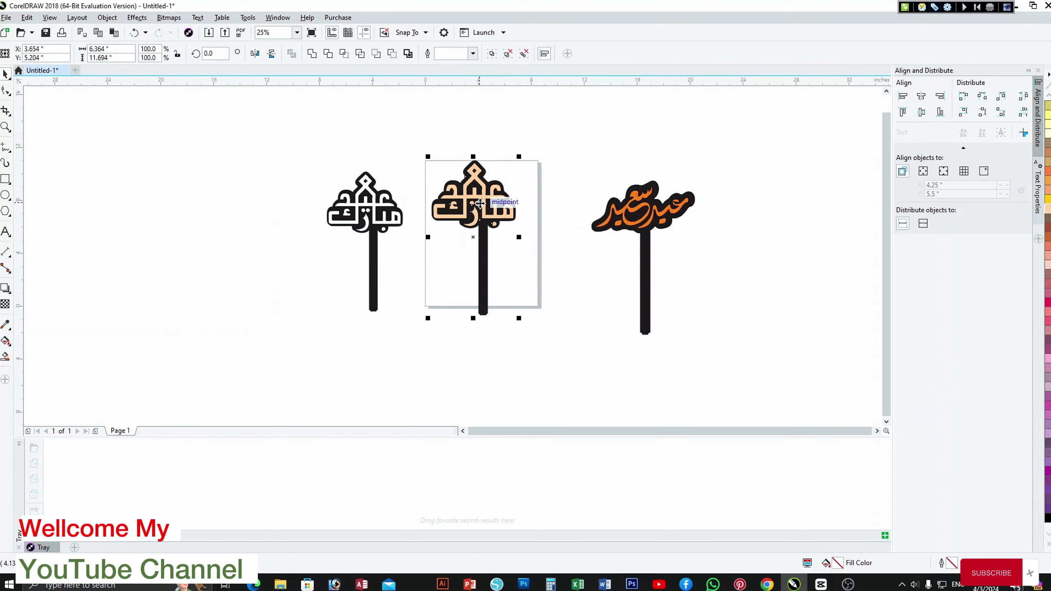
Shrink the complete orange عيد سعيد design slightly and move it up roughly level with the other two designs.
left_click(609, 151)
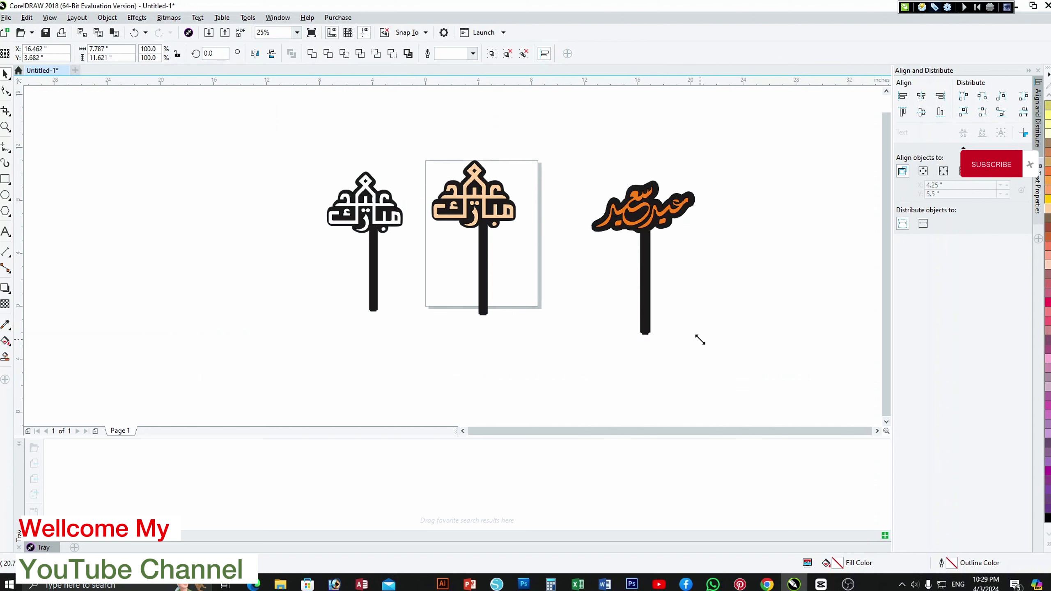
mouse_move(657, 246)
left_mouse_down()
mouse_move(476, 207)
mouse_move(659, 236)
left_mouse_up()
left_click(478, 322)
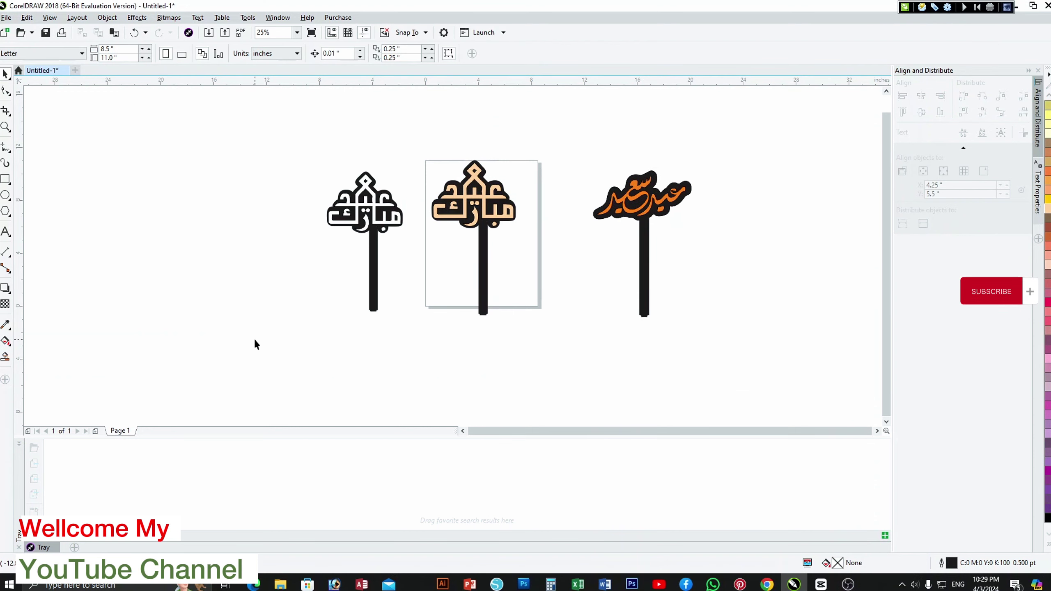
Move all three stick-mounted designs together to the right so the white عيد مبارك one lies on the page.
left_click(878, 431)
left_click(877, 431)
left_click(878, 431)
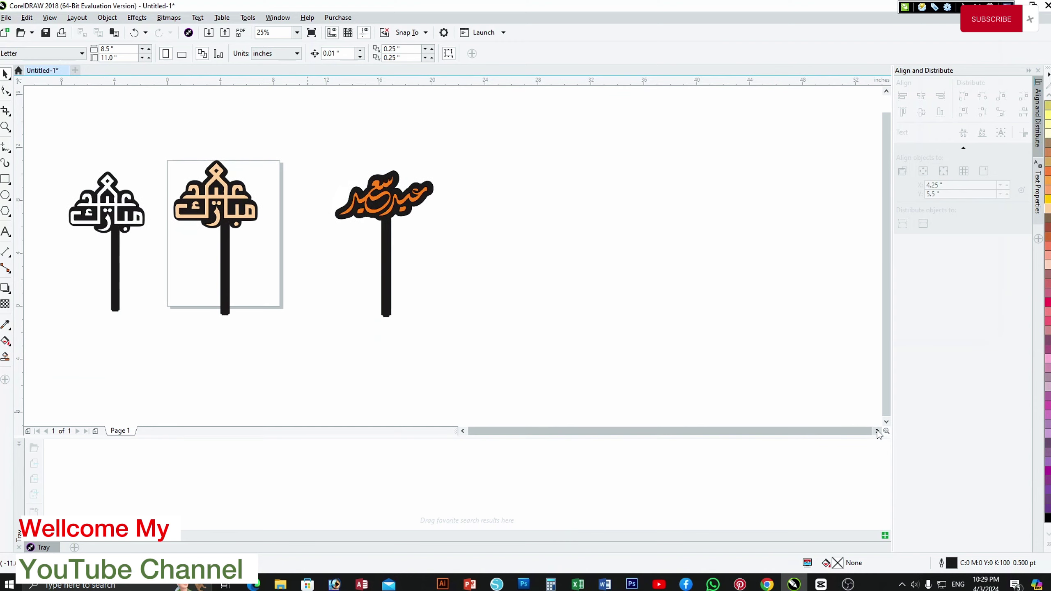
left_click(463, 431)
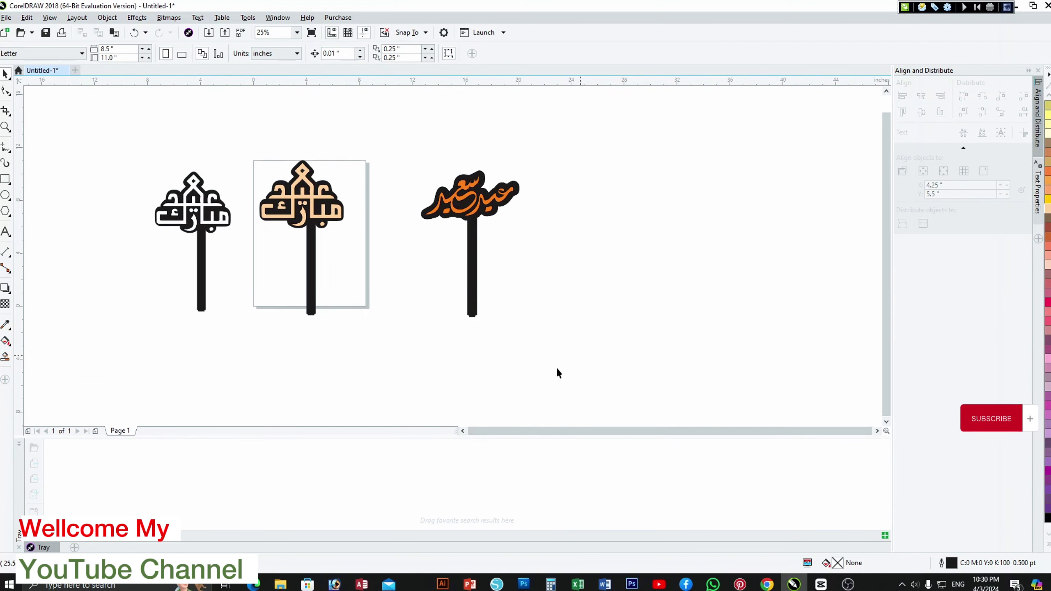
scroll(461, 210, "down", 1)
scroll(460, 210, "up", 2)
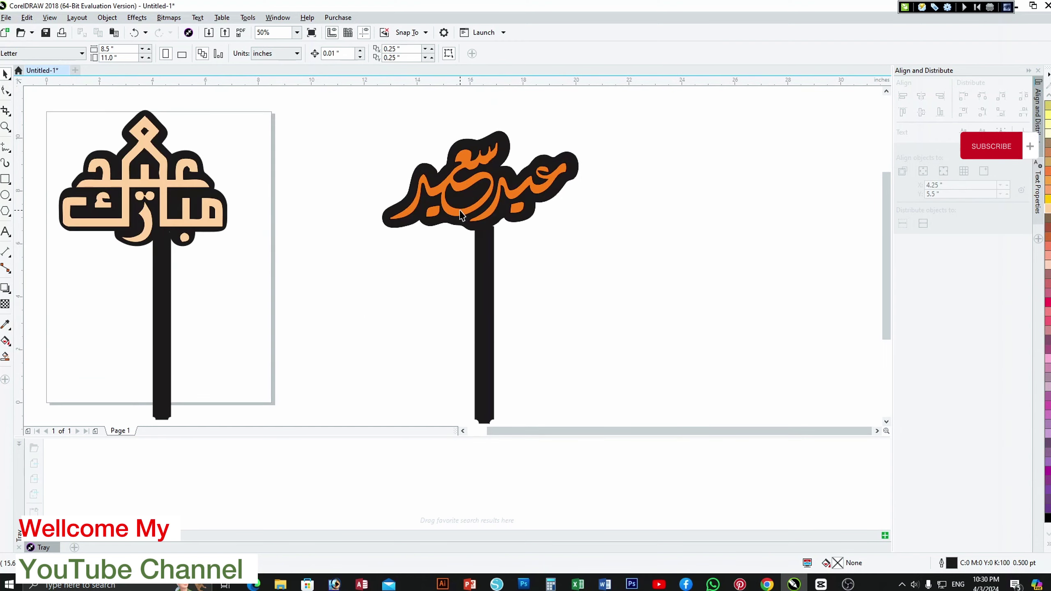
scroll(461, 210, "down", 1)
left_click_drag(88, 129, 662, 414)
left_click_drag(482, 196, 615, 214)
scroll(610, 213, "up", 1)
scroll(610, 214, "down", 1)
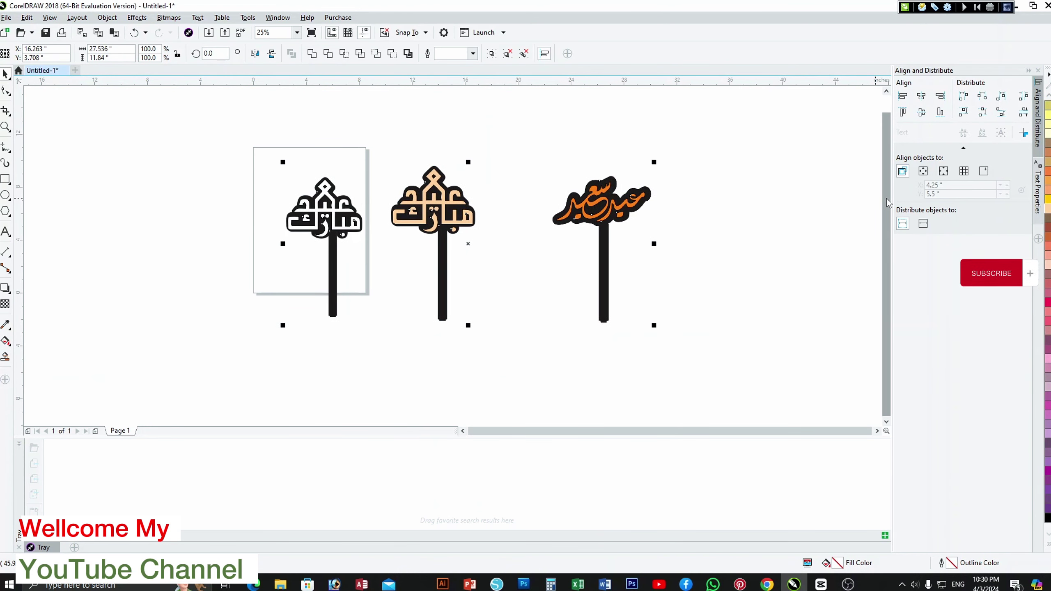
left_click_drag(887, 232, 886, 208)
left_click(764, 364)
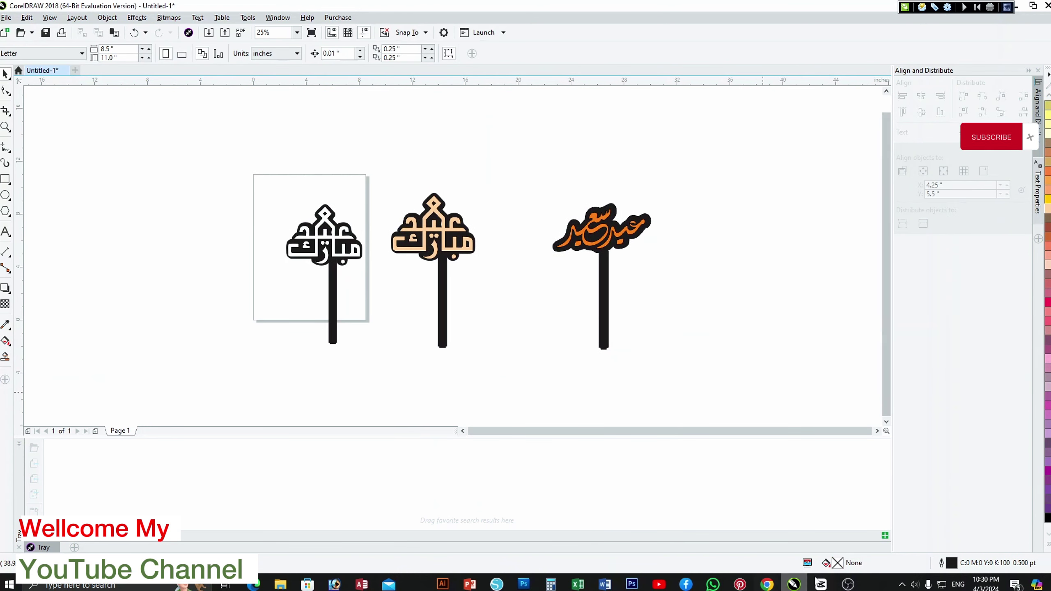
Launch Snip & Sketch and capture a rectangular snip of the drawing window showing all three stick-mounted designs.
left_click(34, 586)
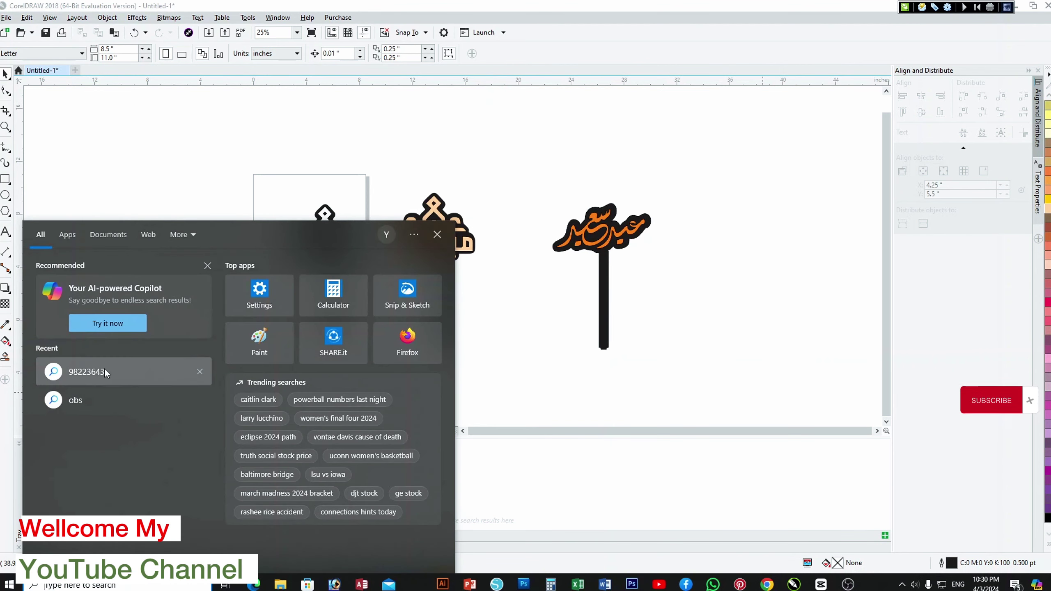
left_click(10, 585)
scroll(80, 499, "down", 10)
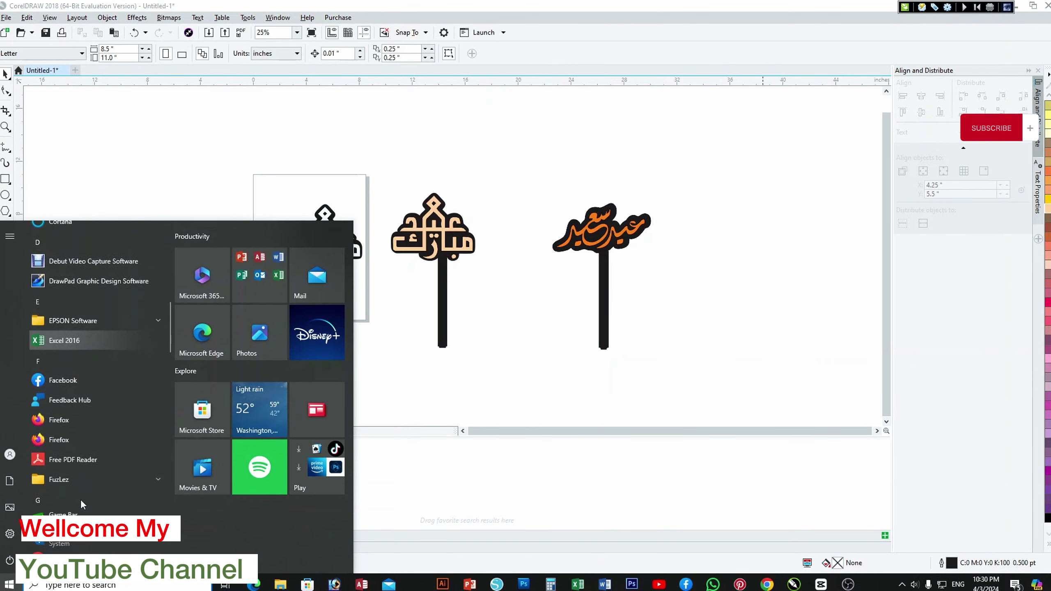
scroll(81, 502, "down", 10)
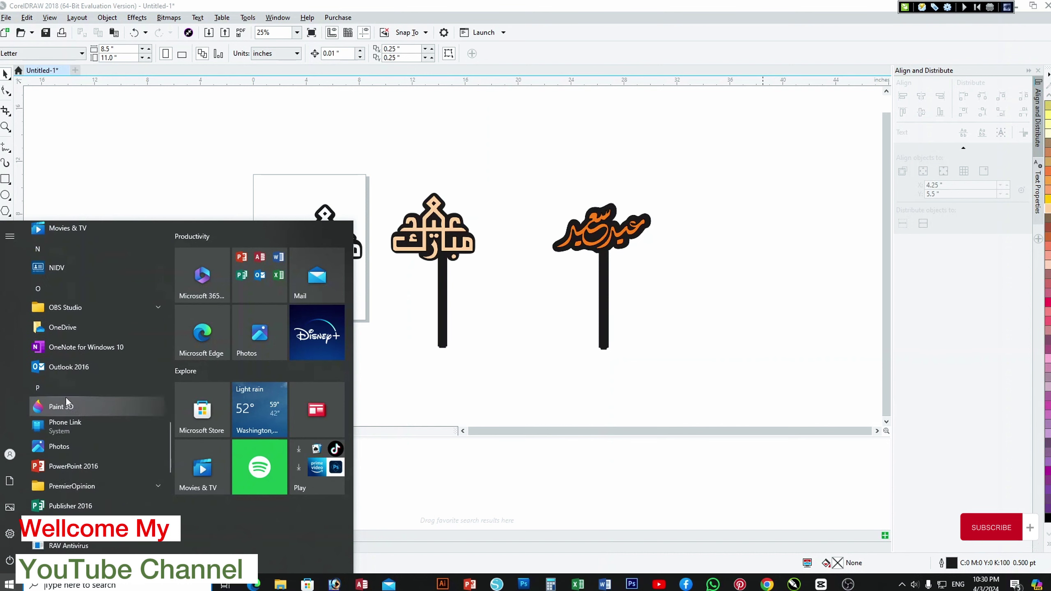
left_click(81, 400)
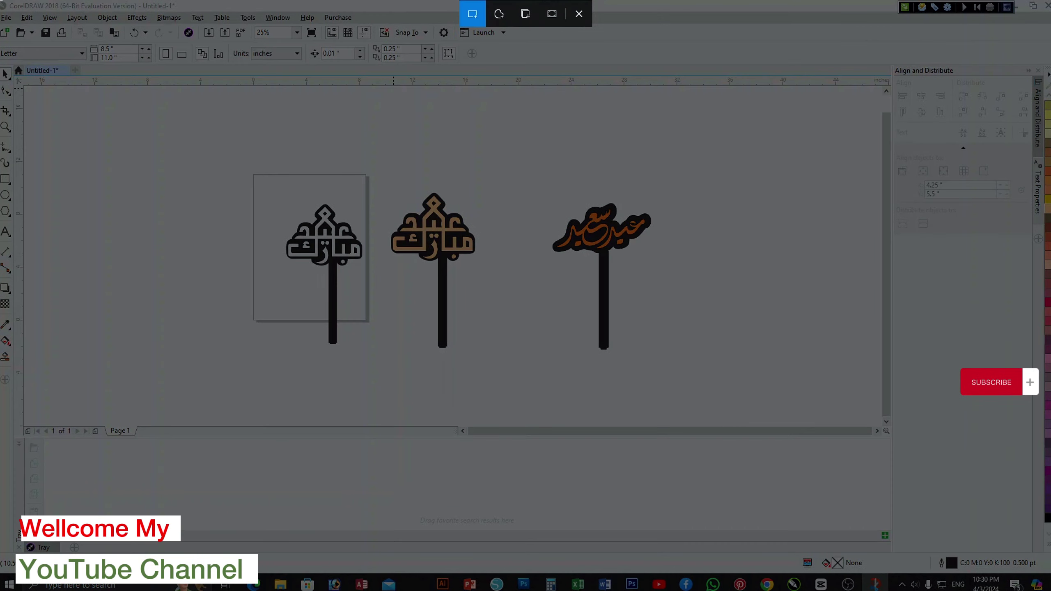
mouse_move(0, 2)
left_mouse_down()
mouse_move(812, 511)
mouse_move(1050, 556)
left_mouse_up()
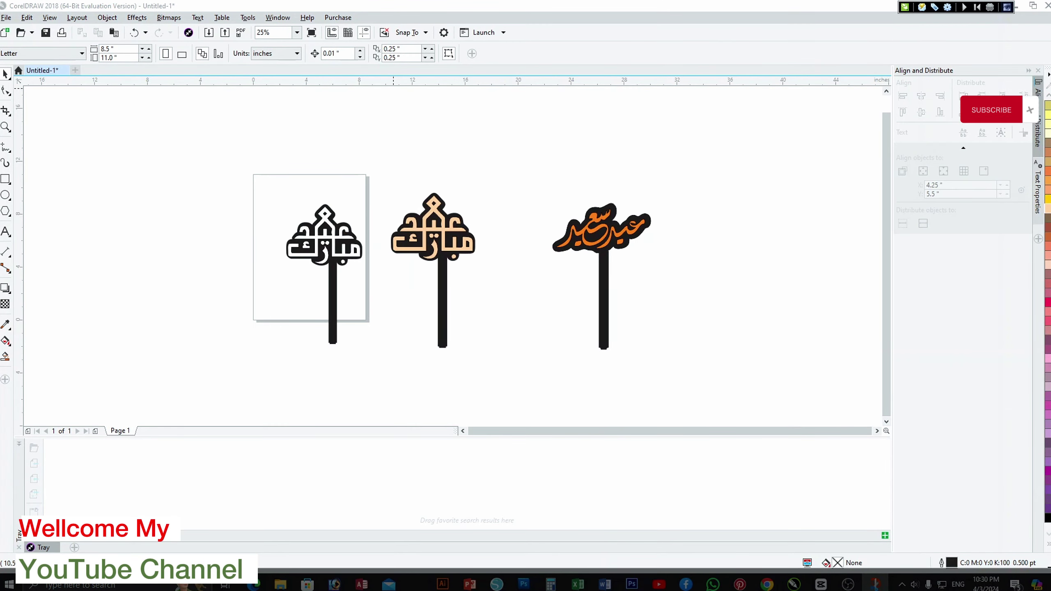
key("ctrl+v")
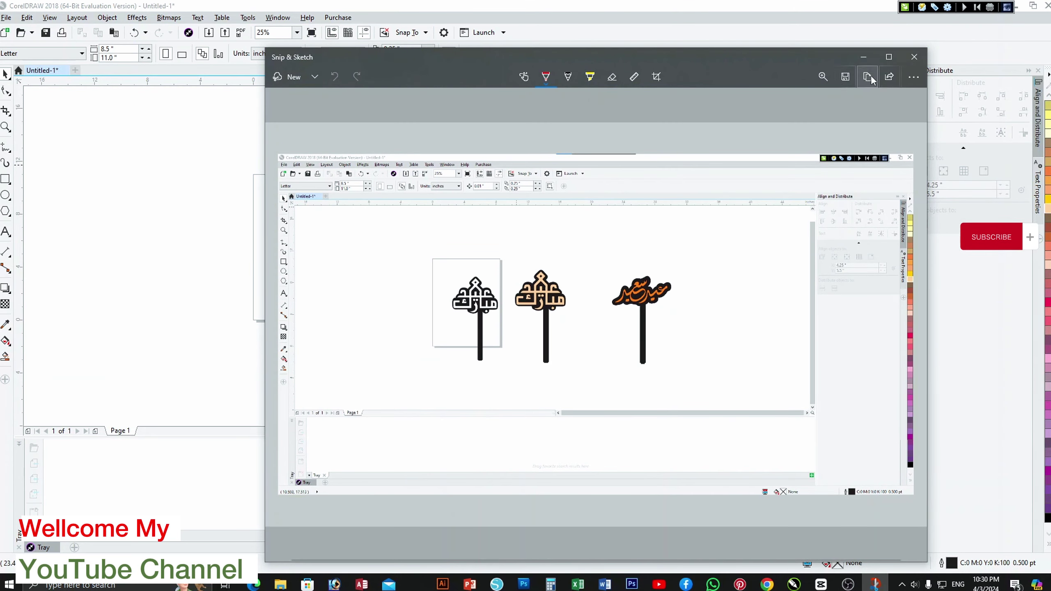
left_click(846, 77)
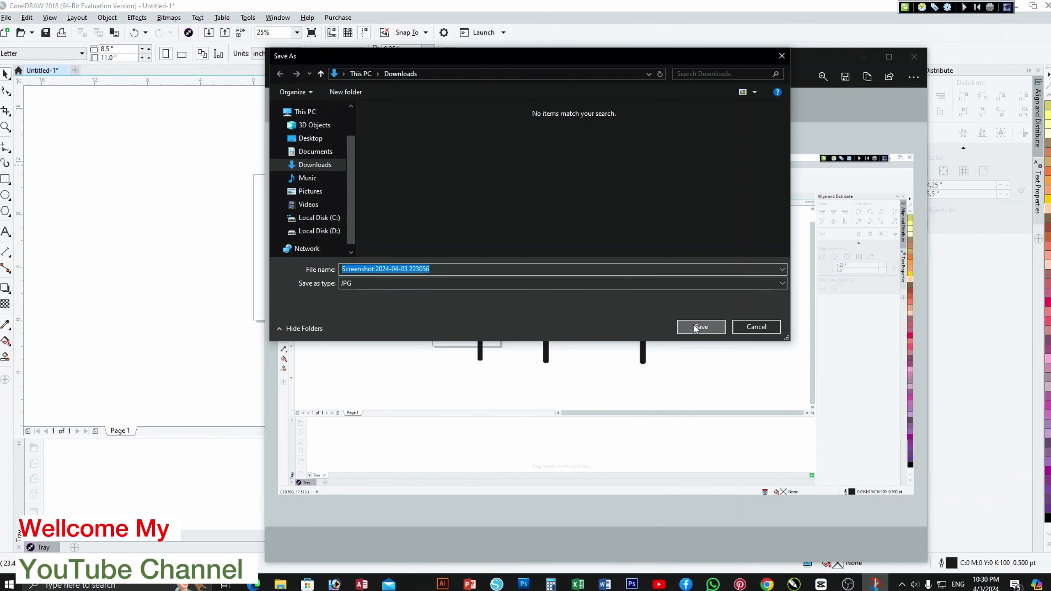
left_click(700, 327)
left_click(912, 56)
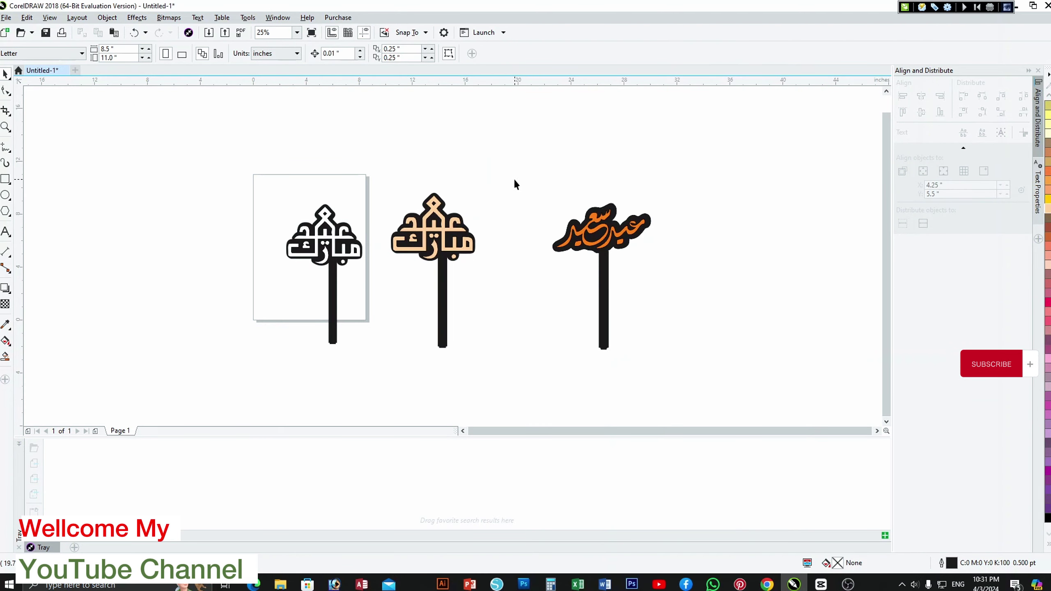
Move the peach عيد مبارك, orange عيد سعيد and white عيد مبارك lettering off their black backings to the empty area above.
left_click(445, 229)
left_click_drag(446, 228, 687, 154)
left_click(595, 216)
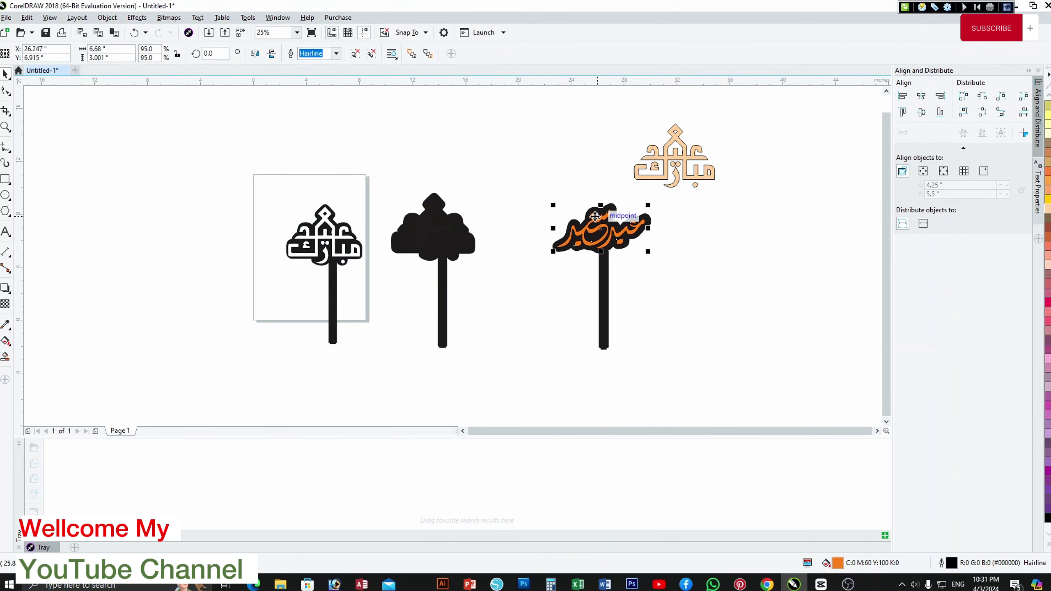
left_click(331, 234)
left_click_drag(331, 234, 436, 130)
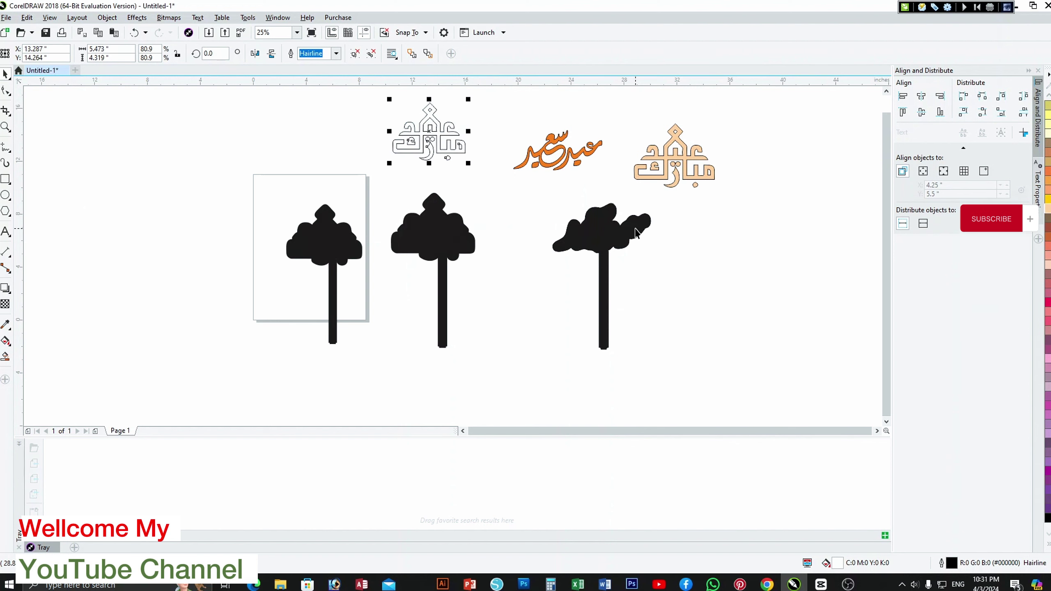
Detach the عيد سعيد stick to the left of its black backing and arrange the backing and a copy side by side.
left_click(607, 287)
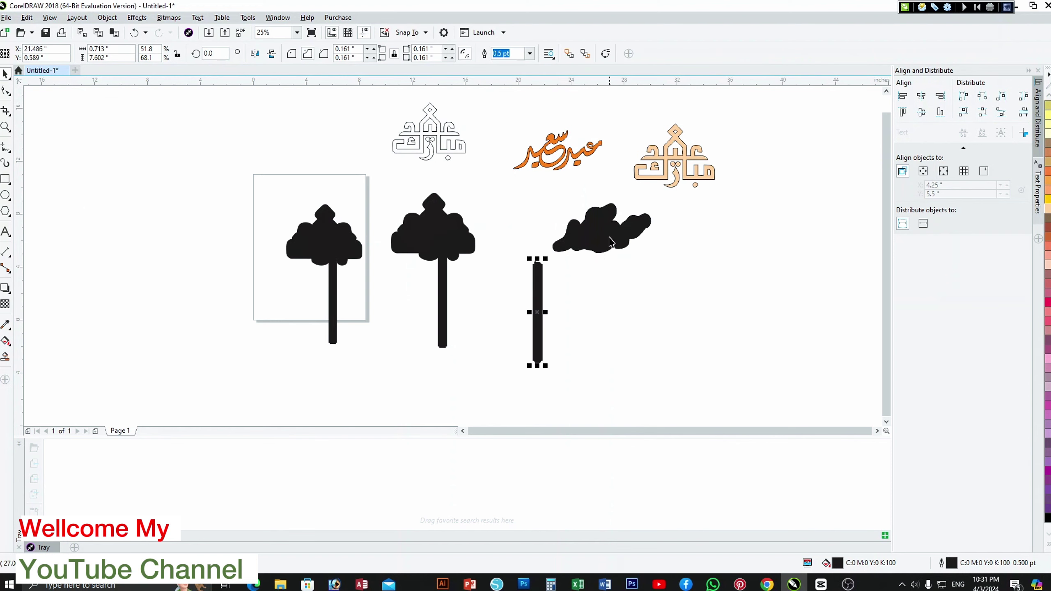
left_click_drag(610, 242, 713, 260)
left_click(644, 209)
left_click_drag(864, 334, 865, 335)
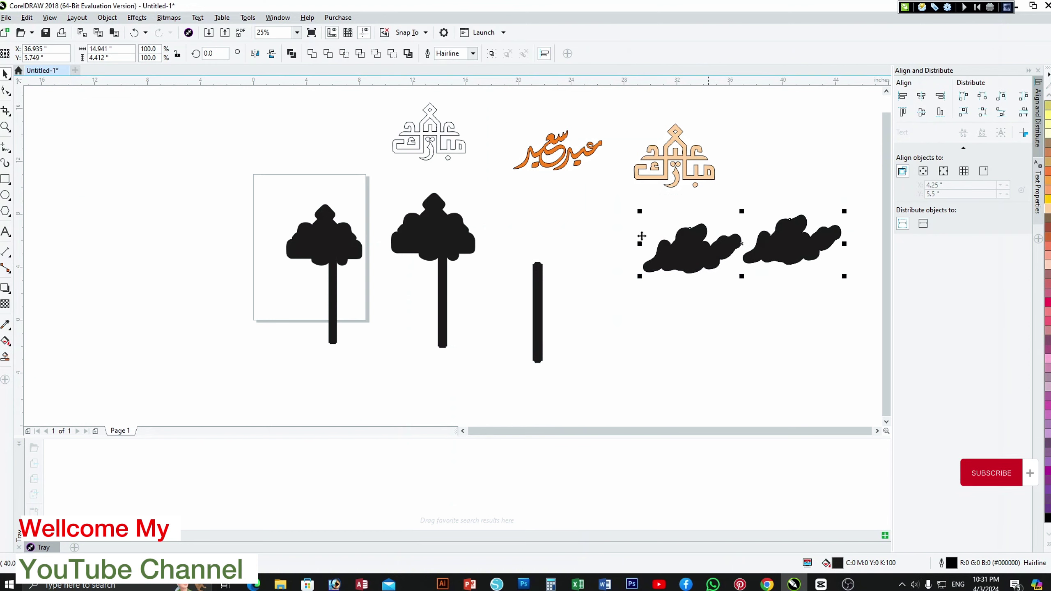
Duplicate the pair of black عيد سعيد backings and place the copies directly below as a second row.
left_click(99, 34)
left_click(115, 34)
left_click_drag(793, 250, 797, 303)
Remove the black fill from all four عيد سعيد backings, leaving hairline outlines.
left_click_drag(636, 202, 876, 364)
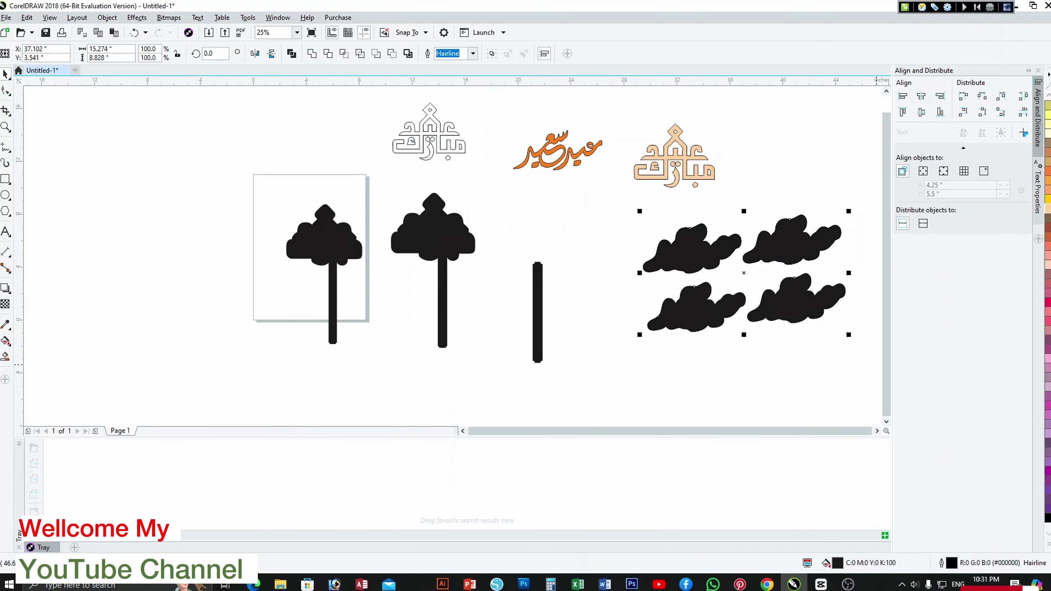
left_click(1048, 74)
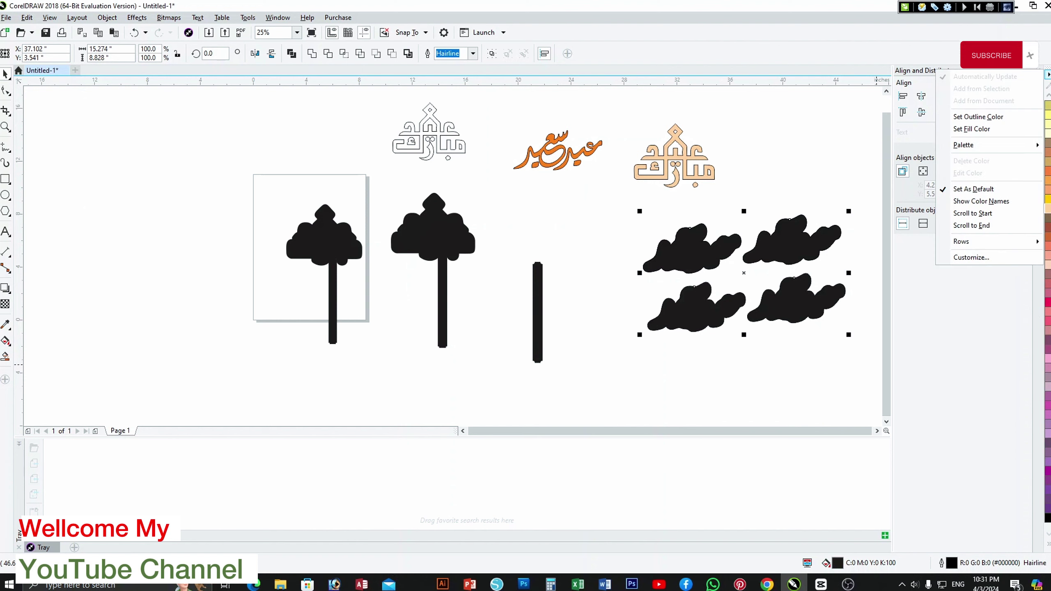
left_click(1035, 128)
left_click(1049, 120)
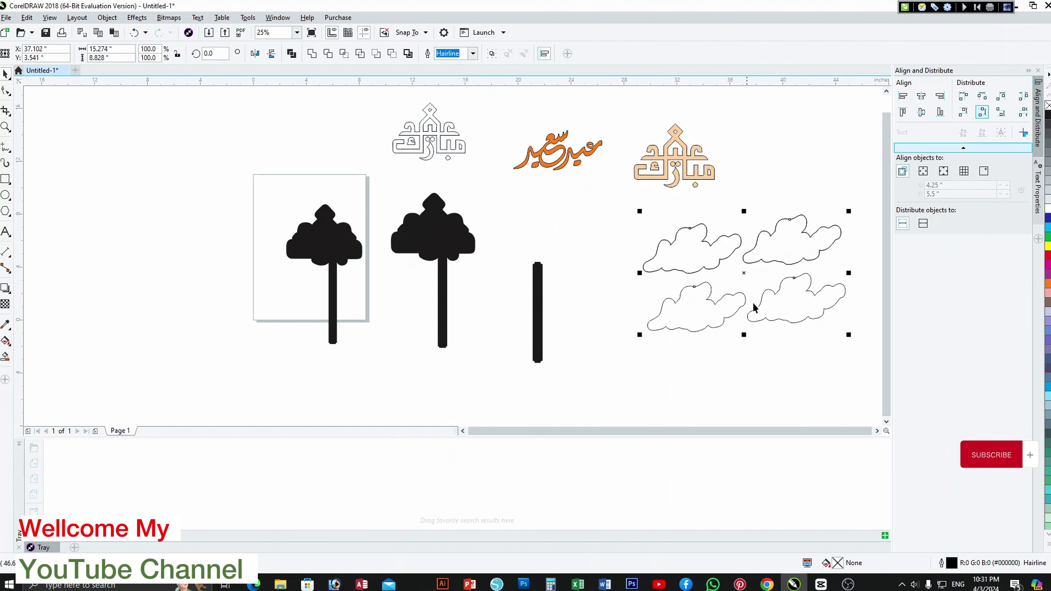
Duplicate the lower pair of outlined backings, place the copies below as a third row, and select all the outlined backings.
left_click(856, 359)
left_click_drag(640, 237, 579, 273)
left_click(605, 207)
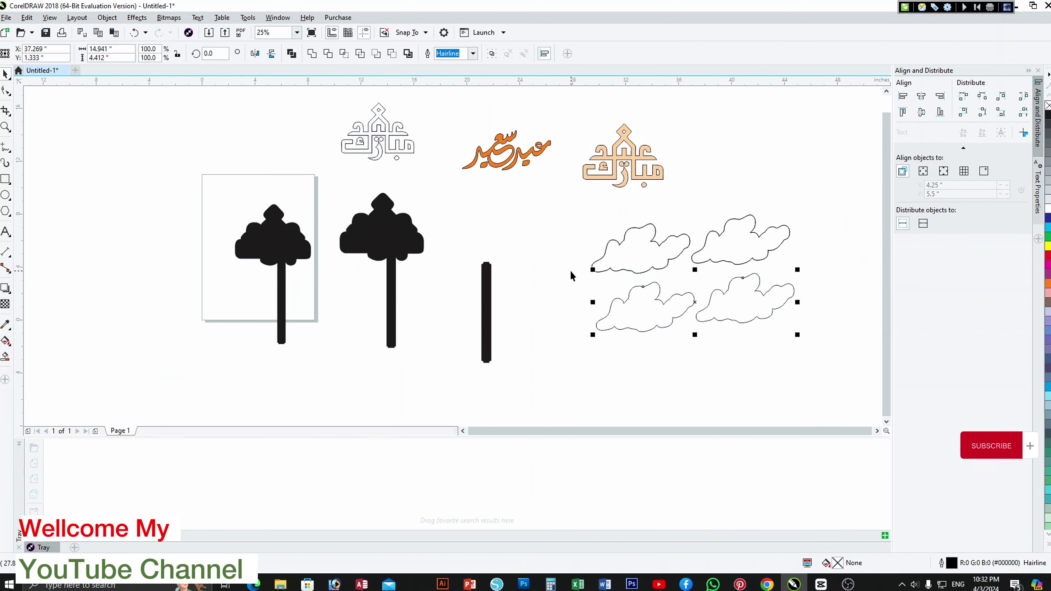
left_click(114, 34)
left_click_drag(737, 308, 743, 375)
left_click_drag(561, 196, 832, 388)
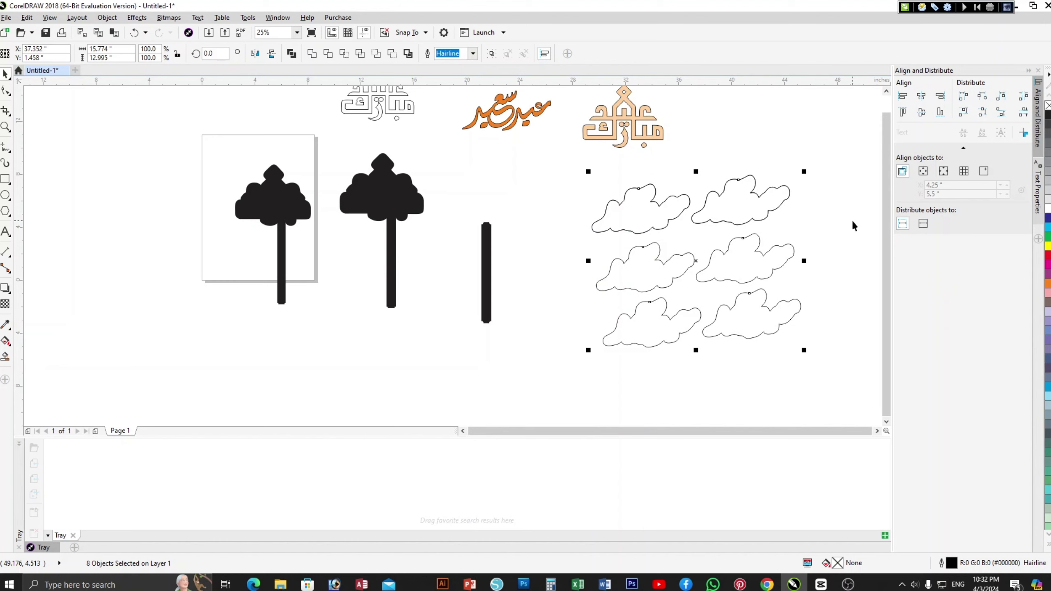
Remove the peach fill from the عيد مبارك lettering group above the backings, leaving only its outline.
left_click(709, 126)
left_click(627, 112)
scroll(696, 125, "up", 1)
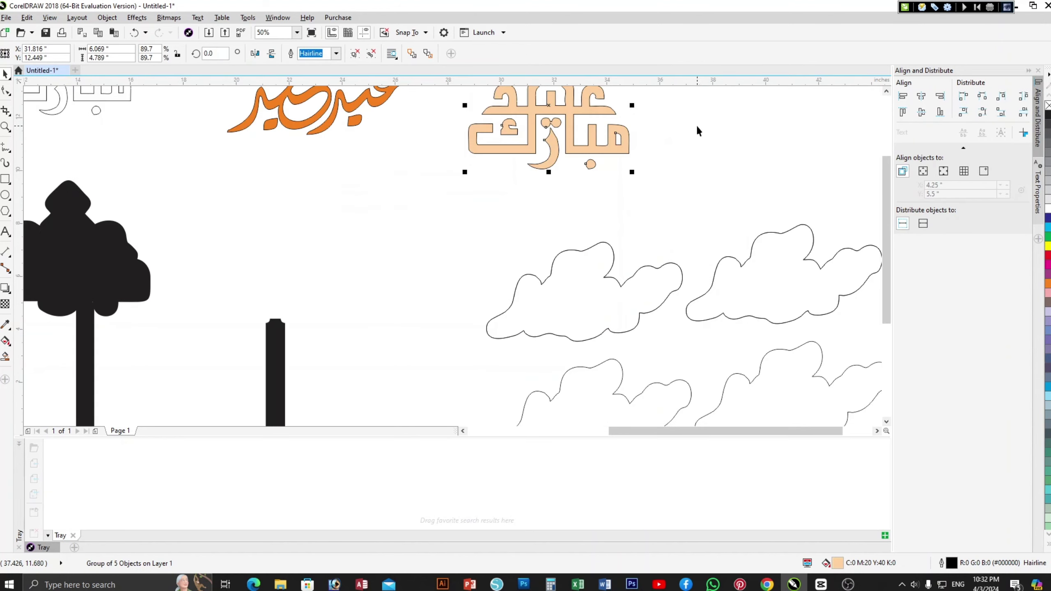
scroll(697, 126, "down", 1)
left_click(1049, 107)
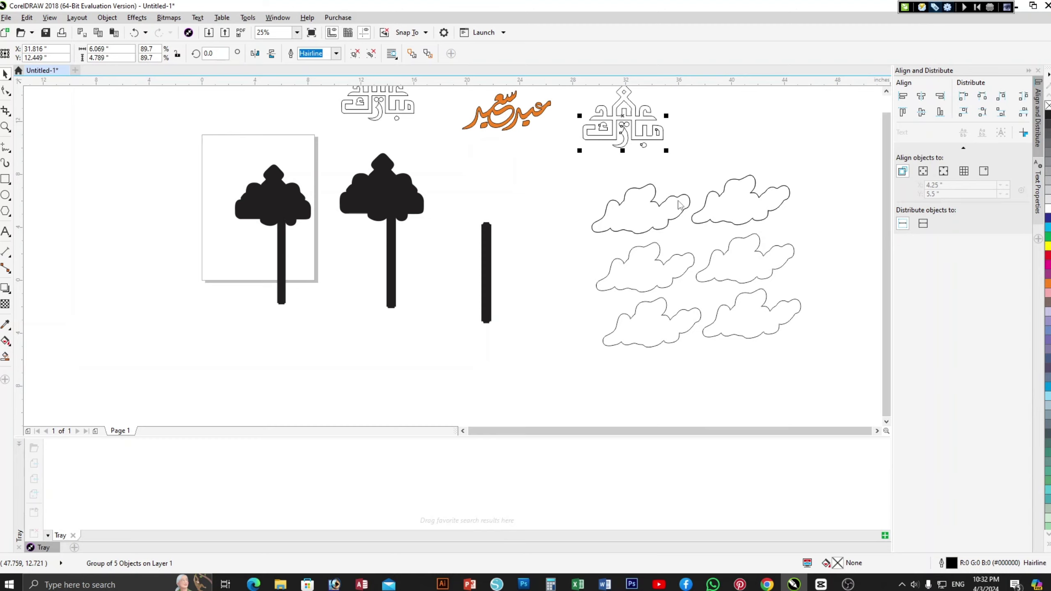